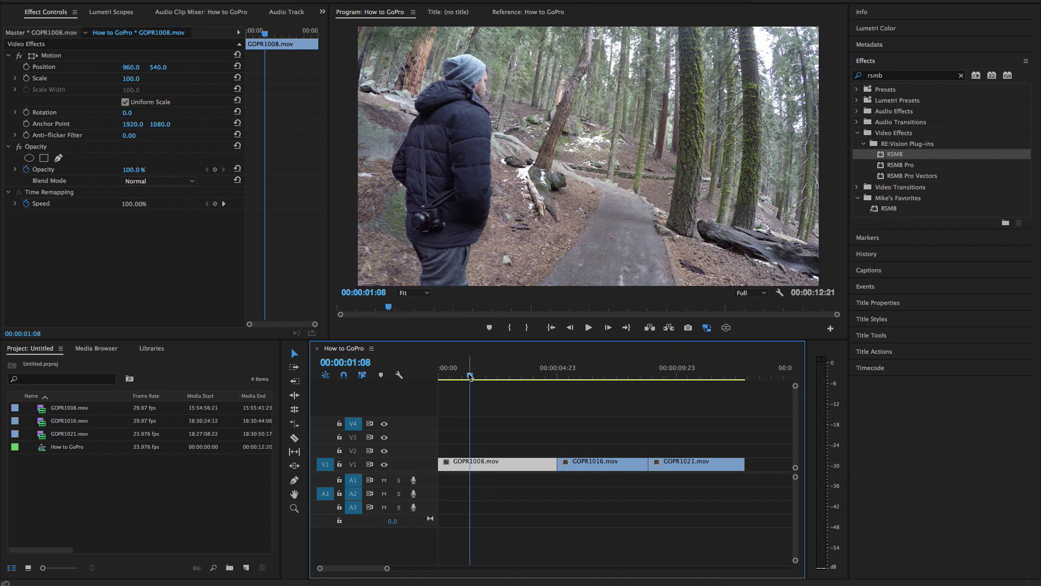
- Replace the GOPR1021.mov clip in the sequence with an After Effects composition
left_click_drag(469, 376, 451, 380)
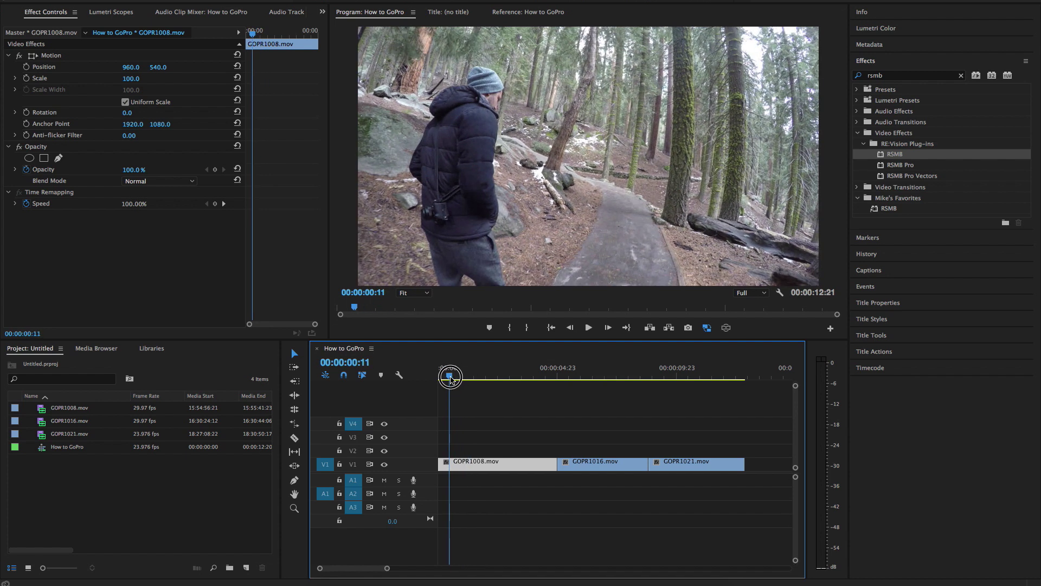
left_click_drag(451, 378, 662, 411)
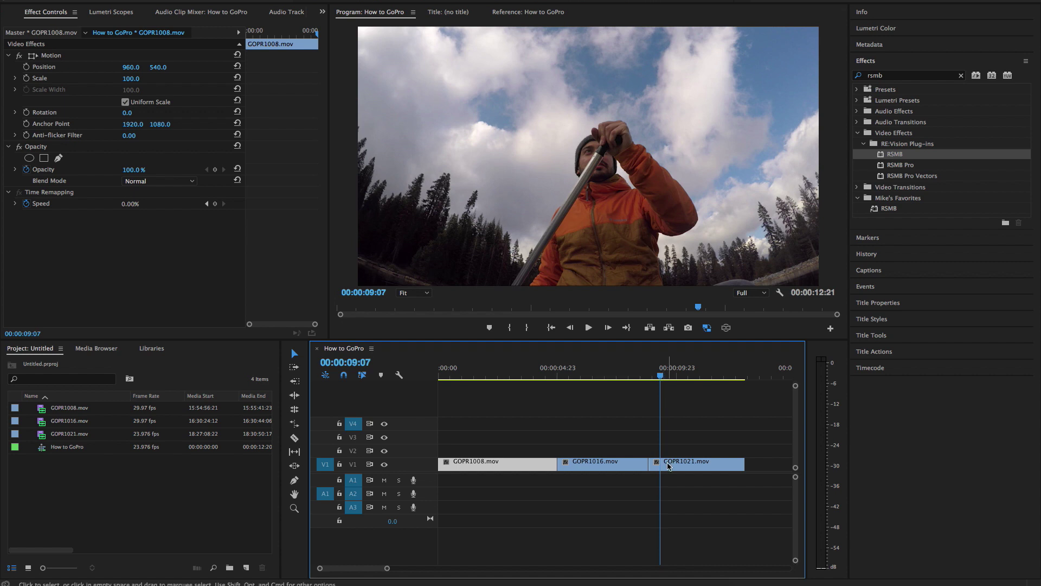
right_click(669, 466)
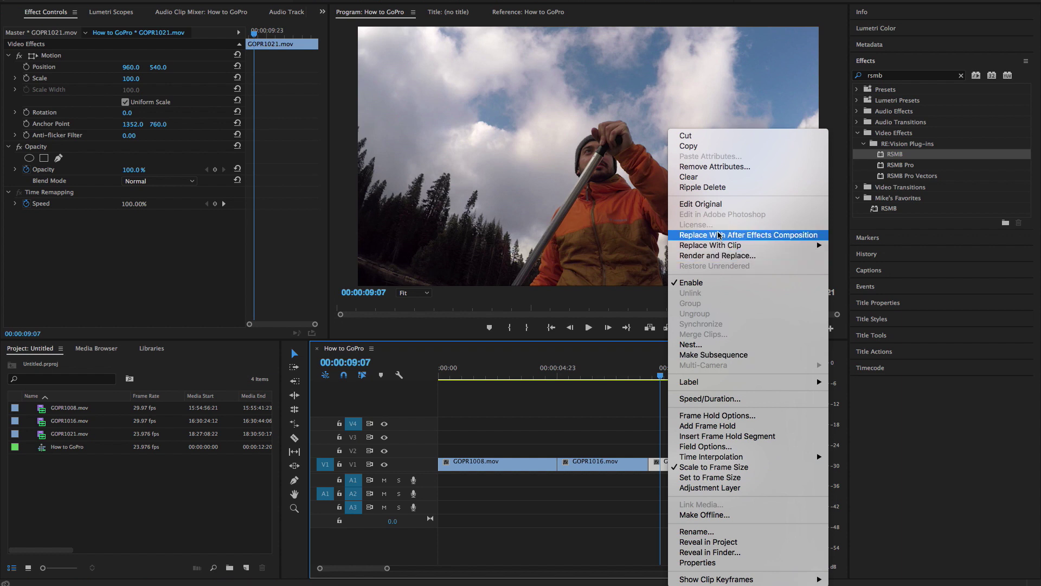
left_click(719, 235)
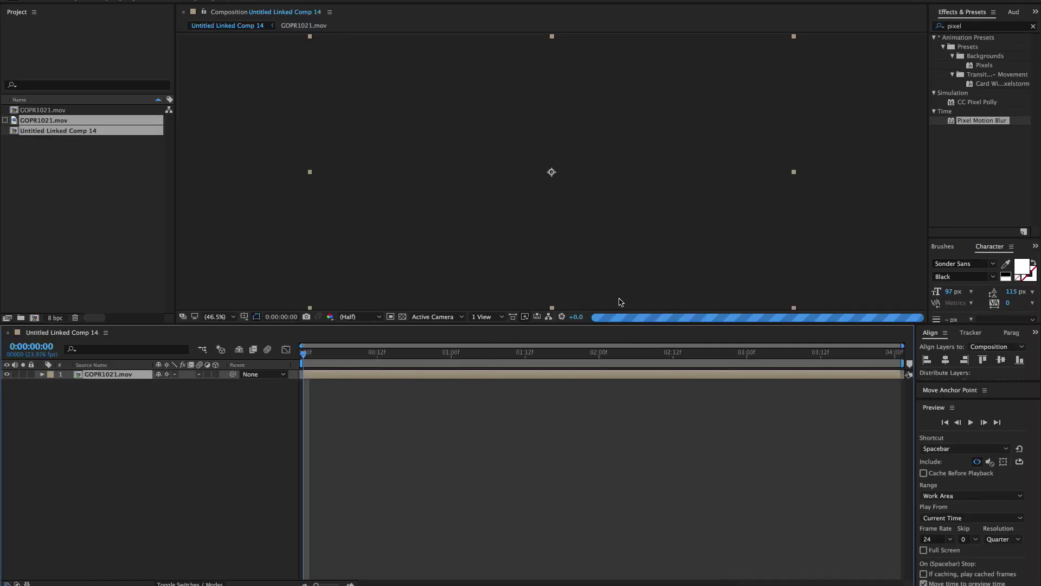
- Search the effects for pixel and apply Pixel Motion Blur to the GOPR1021.mov layer
left_click(1003, 29)
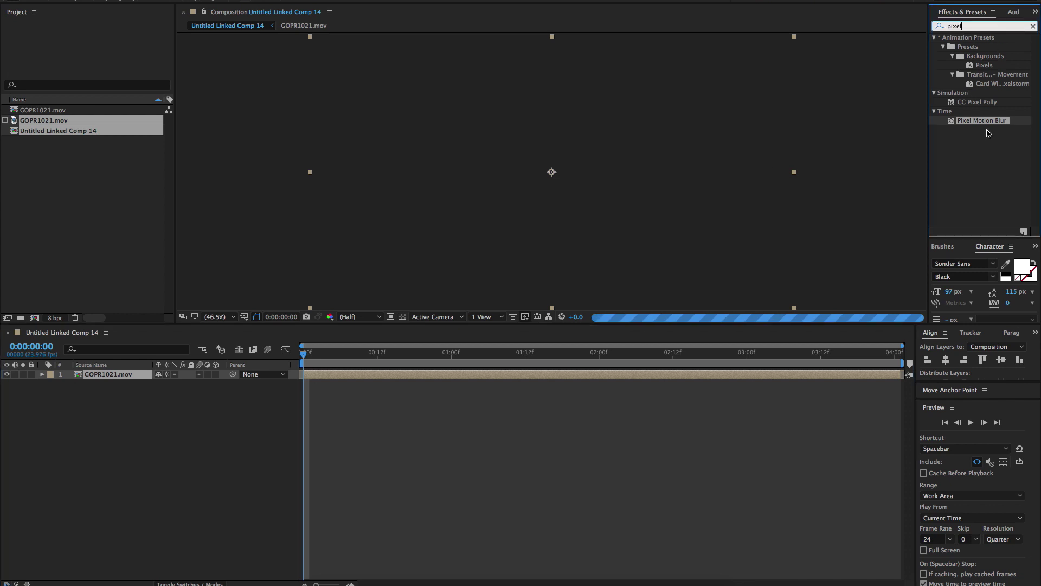
left_click(1033, 26)
left_click(939, 26)
left_click(948, 37)
key("BackSpace")
type("l")
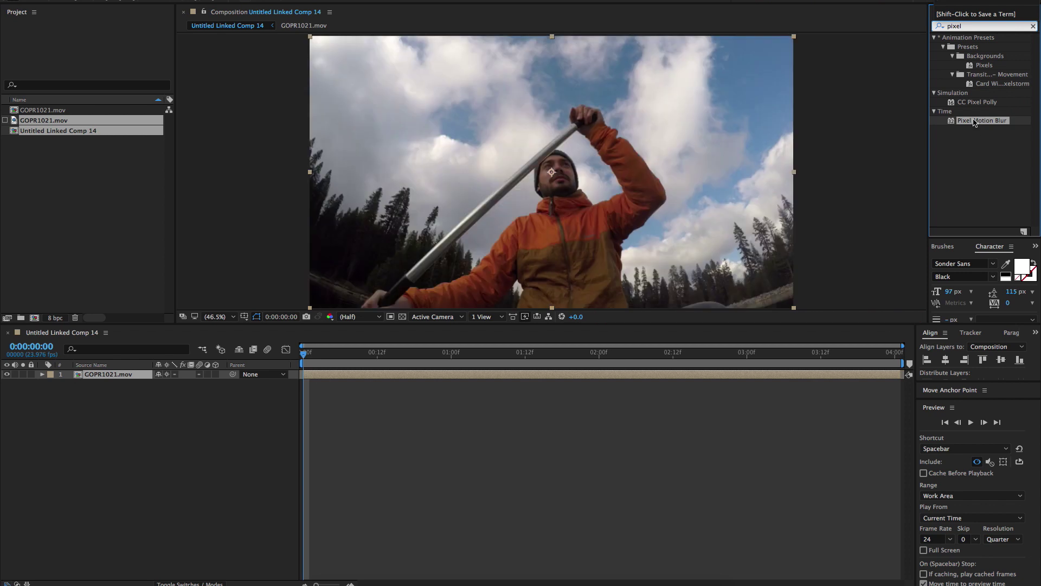
left_click(980, 123)
left_click_drag(980, 121, 430, 375)
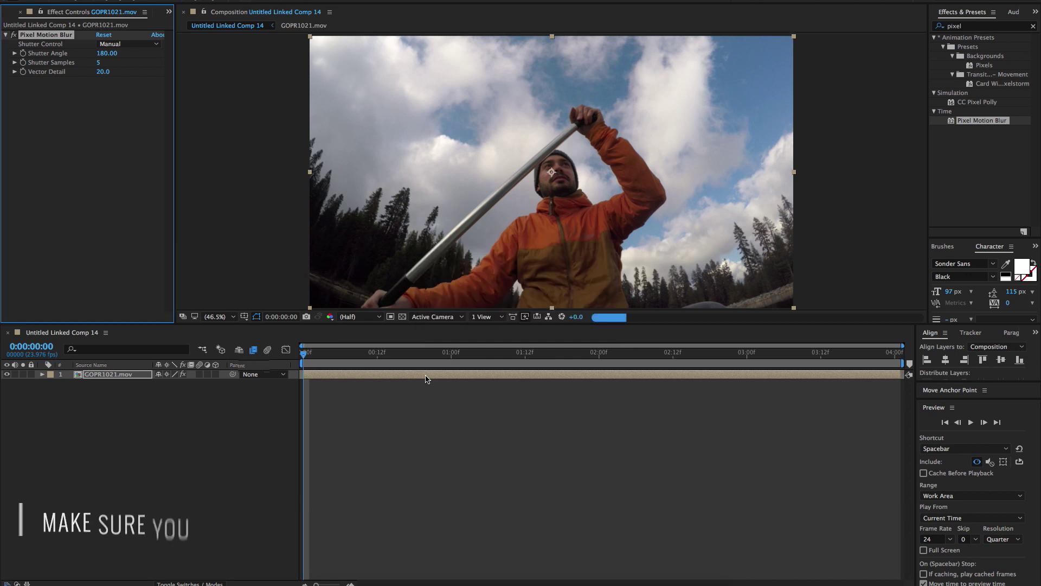
- Switch back to Premiere Pro and undo the replacement of GOPR1021.mov with the linked composition
key("super+Tab")
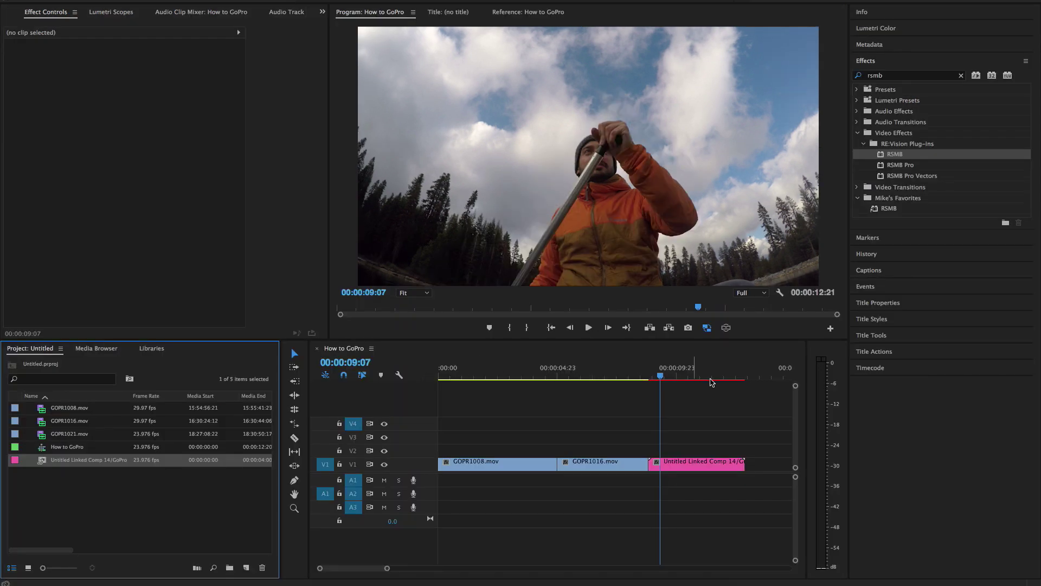
left_click(685, 377)
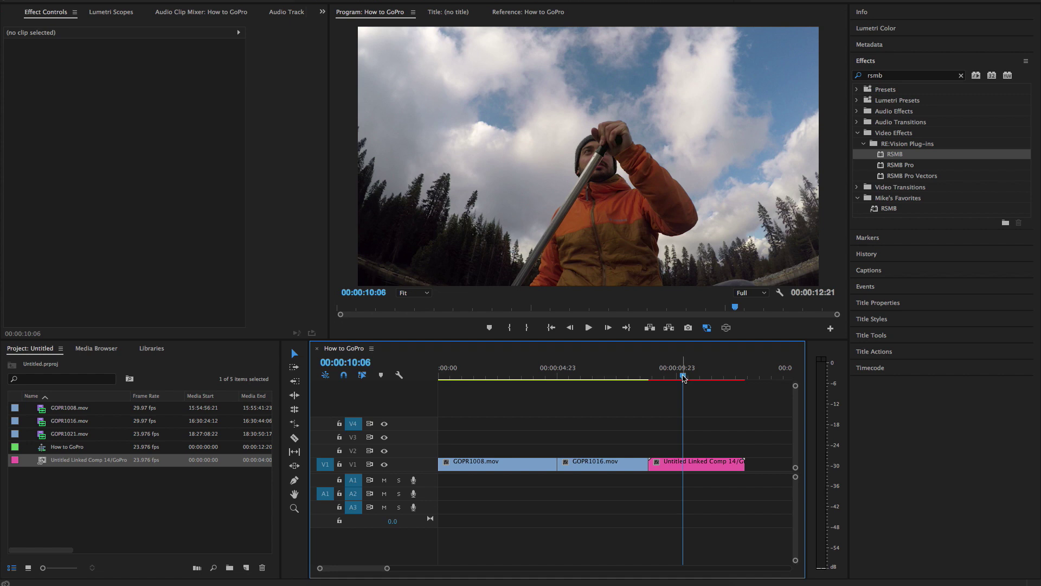
key("ctrl+z")
left_click_drag(684, 378, 679, 378)
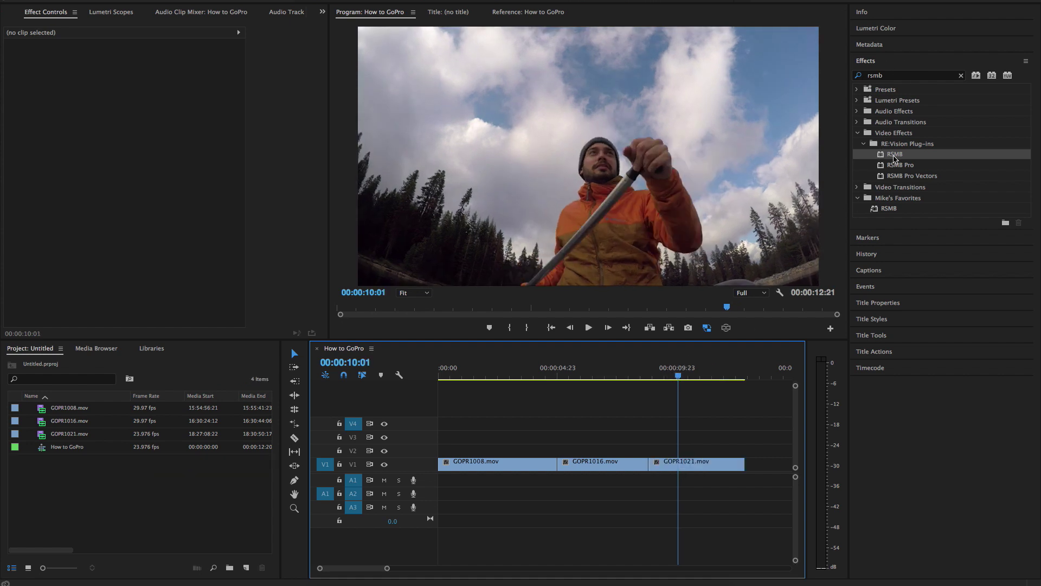
- Search the effects for rsmb and apply the RSMB effect to the GOPR1021.mov clip
left_click(961, 75)
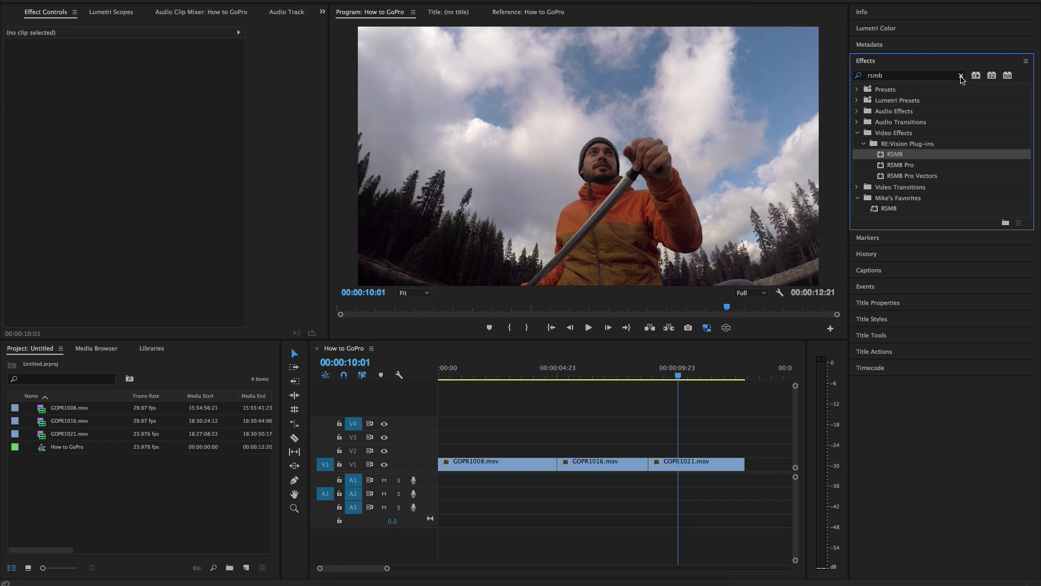
type("rs,b")
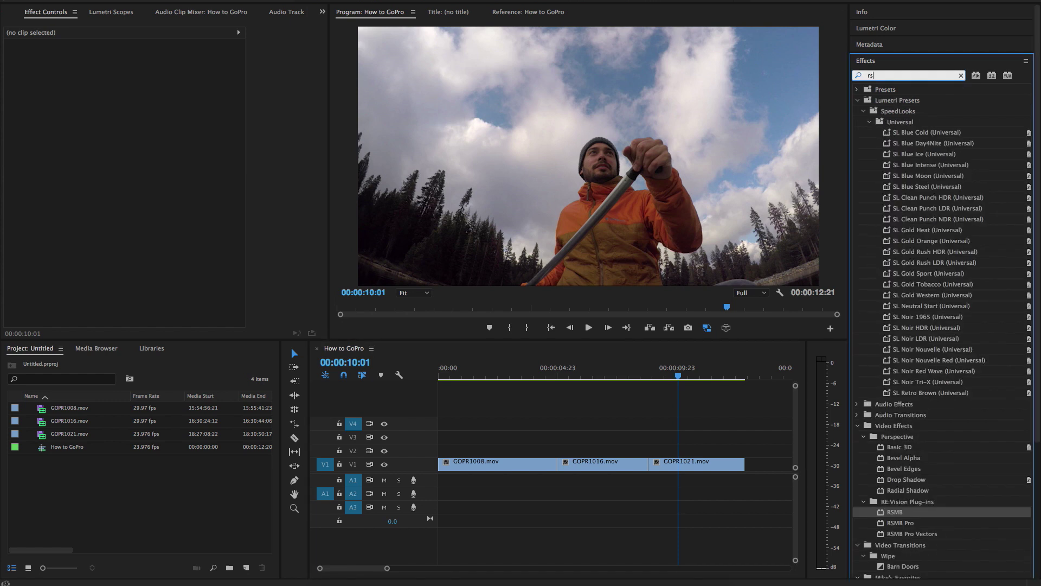
key("BackSpace")
type("mb")
left_click_drag(894, 154, 701, 469)
- Set Use GPU to ON for the RSMB effect on GOPR1021.mov
left_click(680, 372)
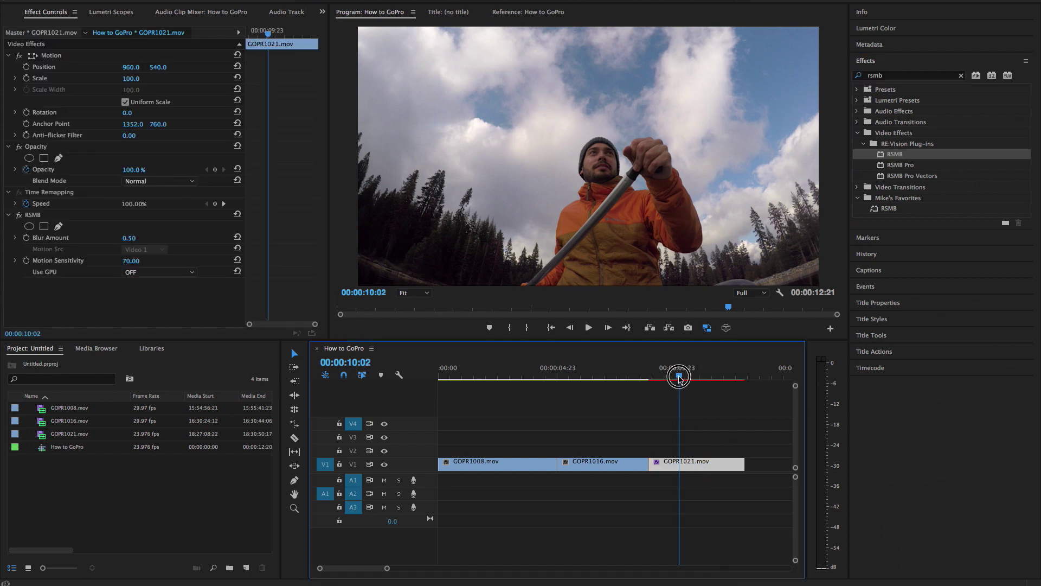
left_click(155, 272)
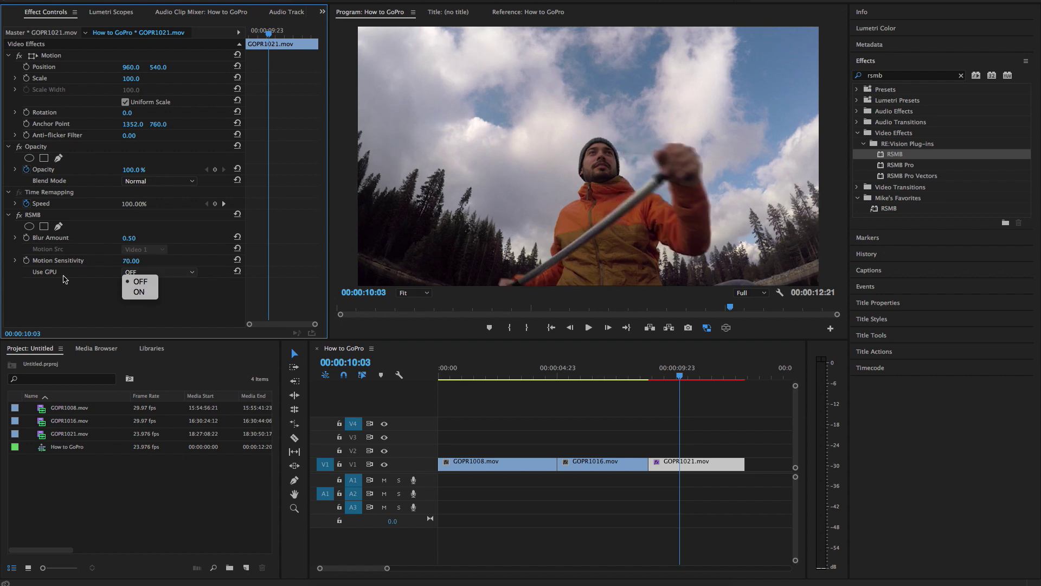
left_click(136, 281)
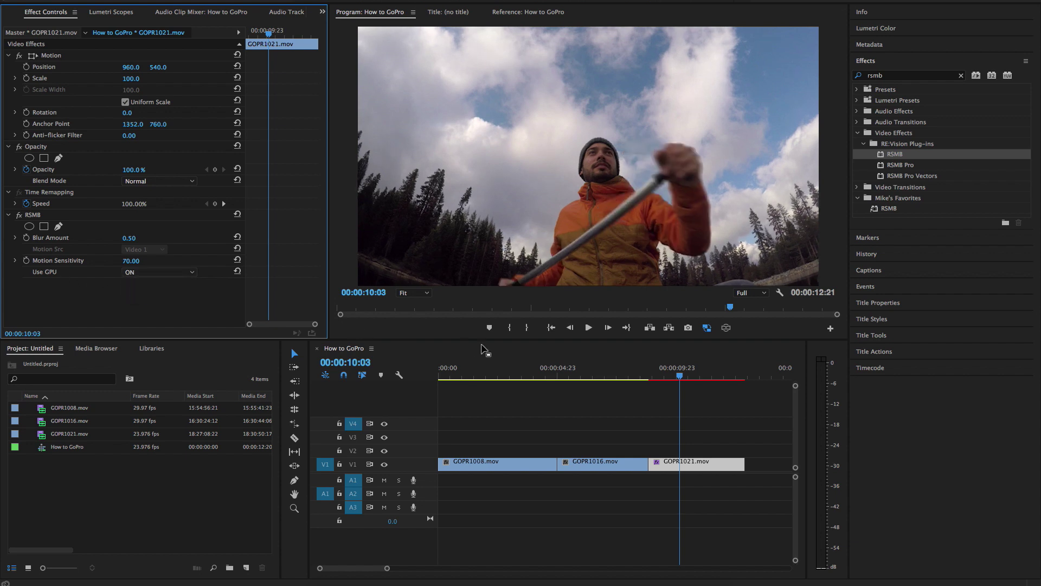
- Compare frames of GOPR1021.mov around 00:00:10:12 and 00:00:10:16 with the RSMB effect switched off and on
mouse_move(681, 378)
left_mouse_down()
mouse_move(702, 377)
mouse_move(691, 378)
left_mouse_up()
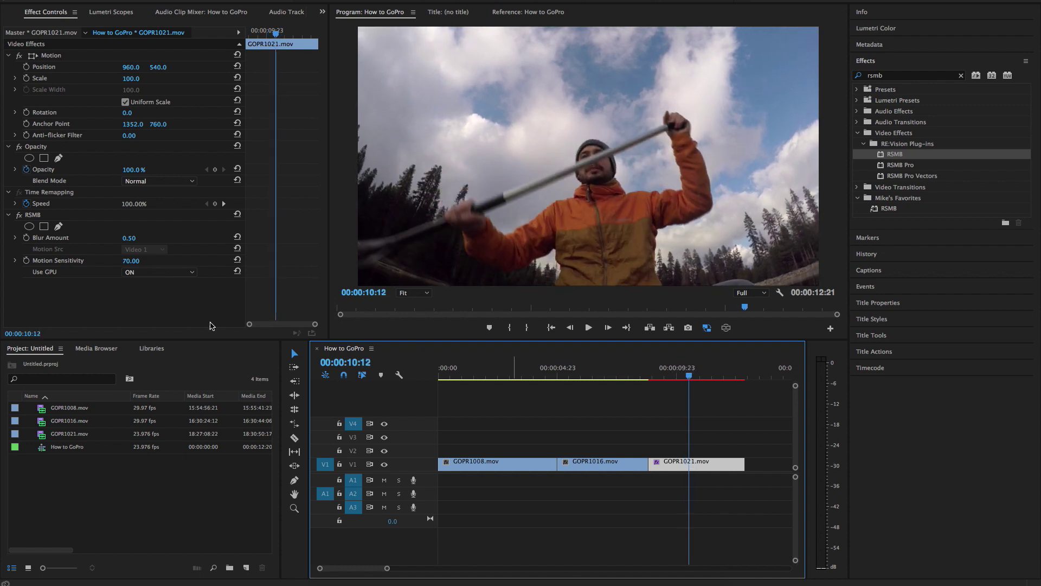
left_click(19, 216)
left_click(19, 216)
left_click(19, 216)
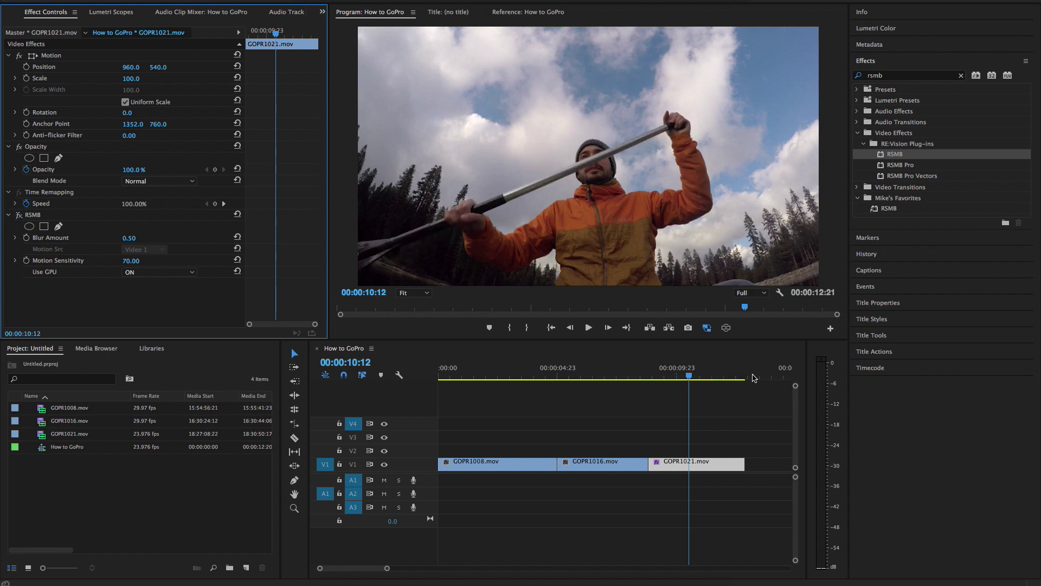
mouse_move(694, 374)
left_mouse_down()
mouse_move(675, 375)
mouse_move(693, 375)
left_mouse_up()
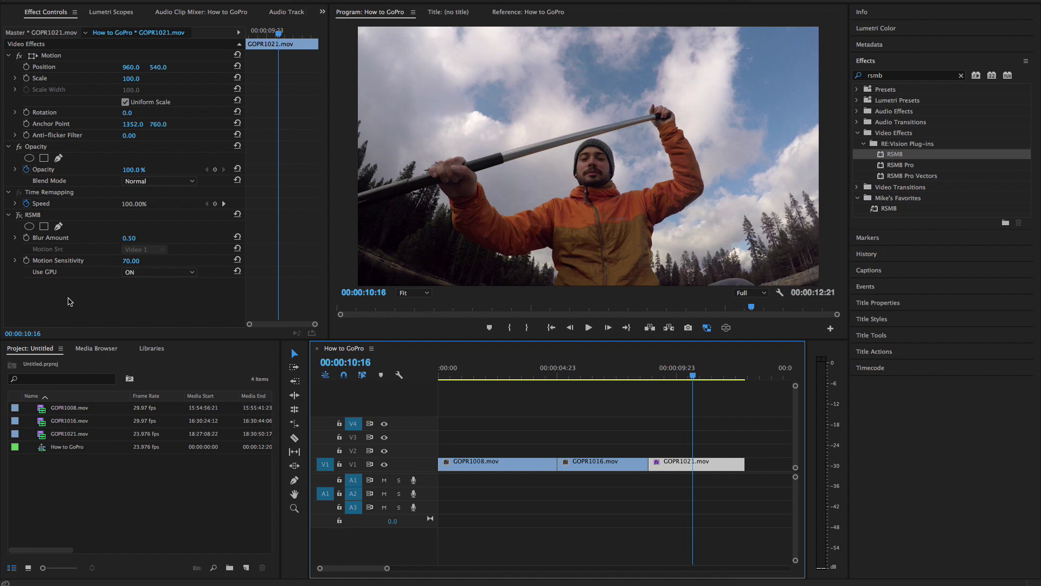
left_click(22, 217)
- Render the sequence preview for the RSMB clip and return the playhead to near the clip's start at 00:00:08:23
mouse_move(692, 376)
left_mouse_down()
mouse_move(671, 379)
mouse_move(685, 379)
left_mouse_up()
key("Return")
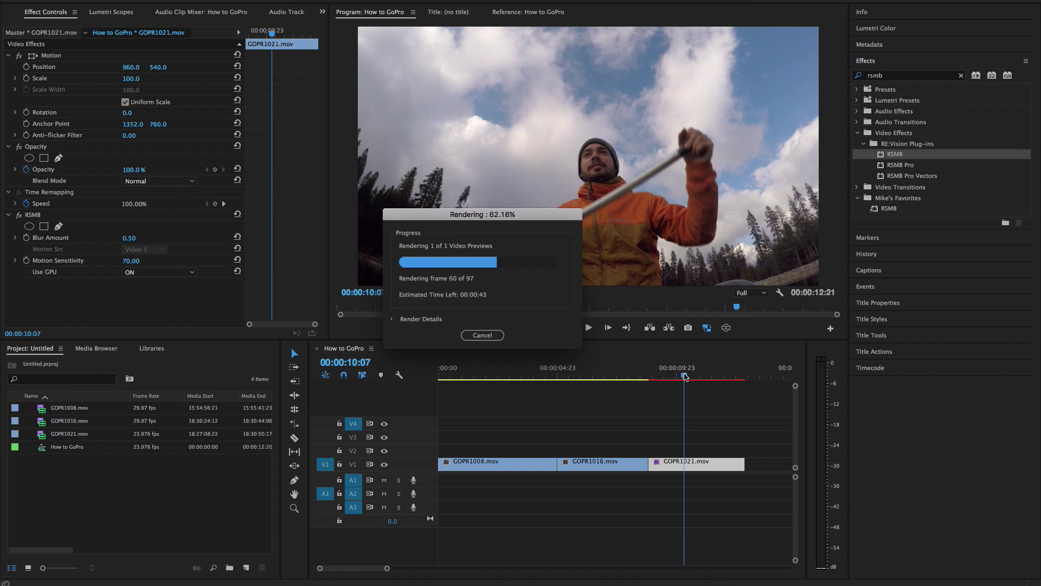
left_click_drag(685, 376, 652, 377)
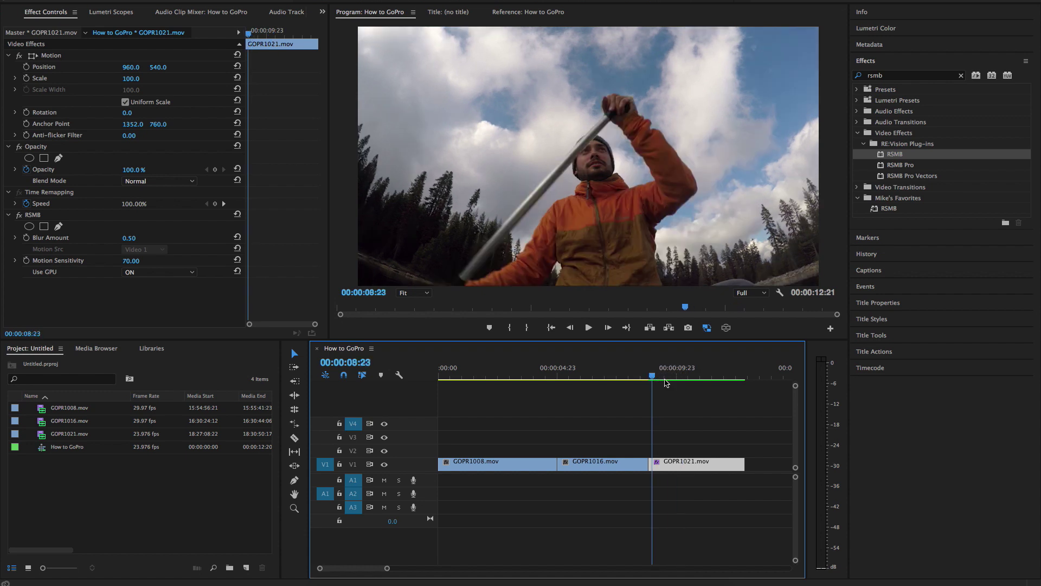
- Set the program monitor's playback resolution to 1/4 and play the rendered GOPR1021.mov clip
left_click(762, 293)
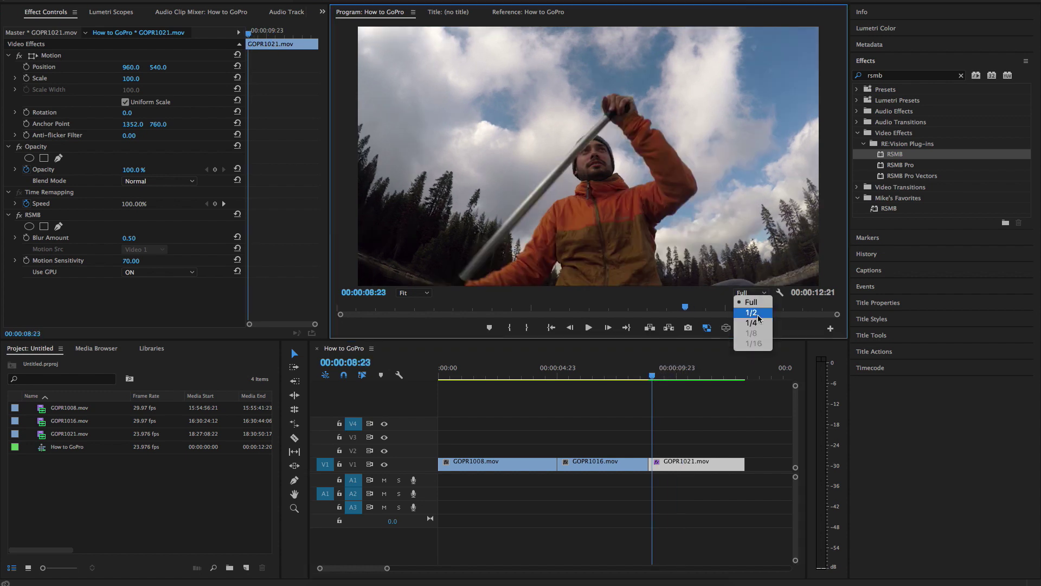
left_click(760, 323)
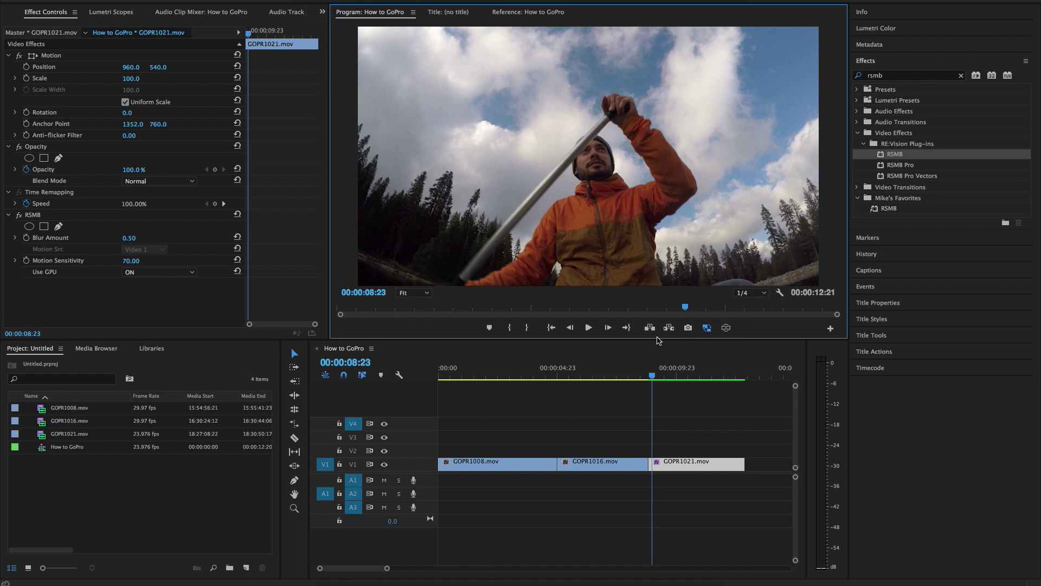
left_click(657, 376)
key("space")
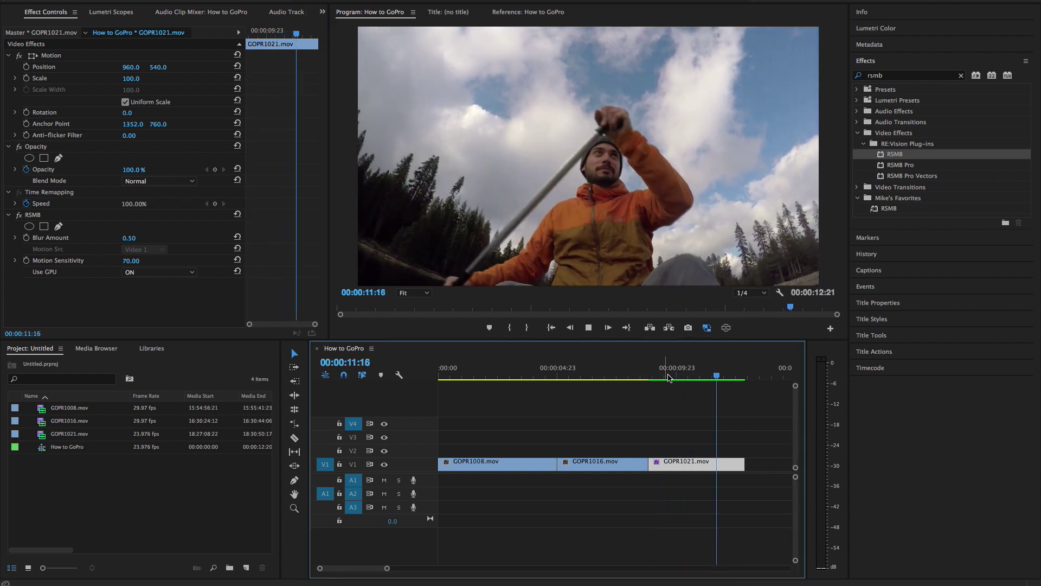
- Replay sections of GOPR1021.mov to examine the added motion blur
left_click_drag(688, 376, 678, 379)
key("space")
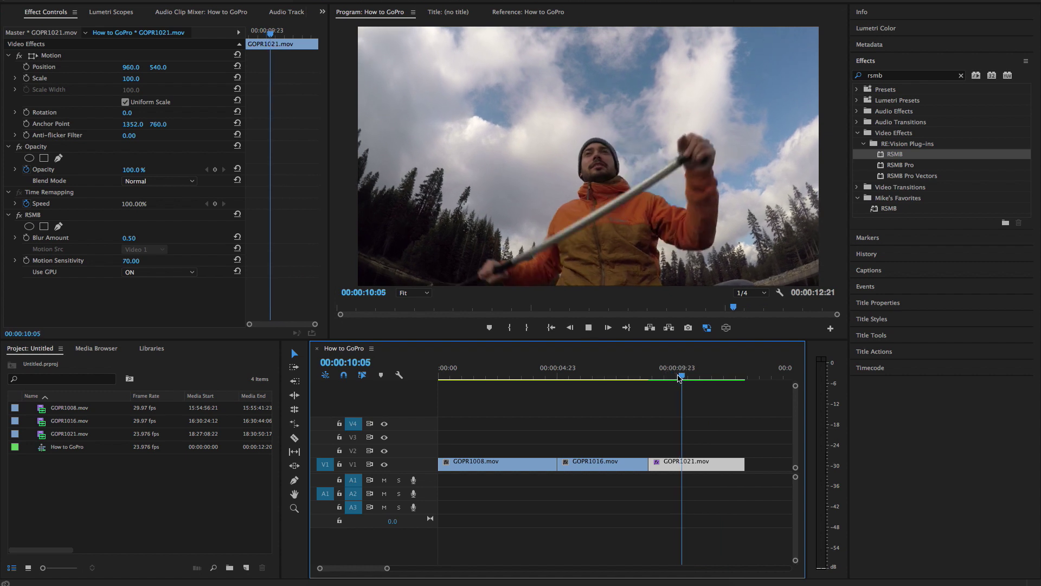
left_click_drag(697, 377, 660, 378)
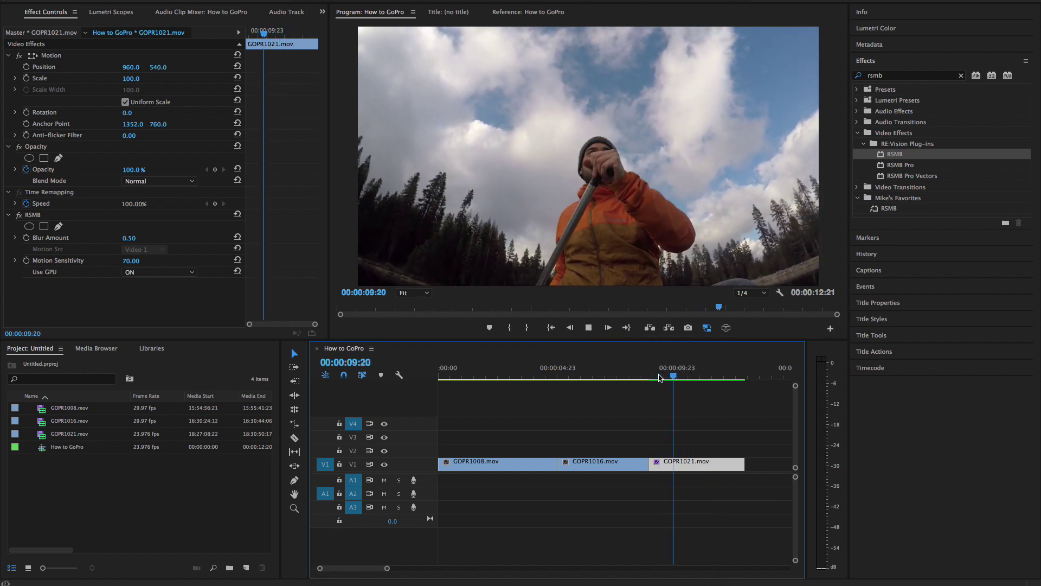
- Search the effects for gopro and apply the Hero3 Black 1080 – Wide lens distortion removal preset to GOPR1008.mov at 00:00:02:17
left_click_drag(675, 376, 503, 384)
key("space")
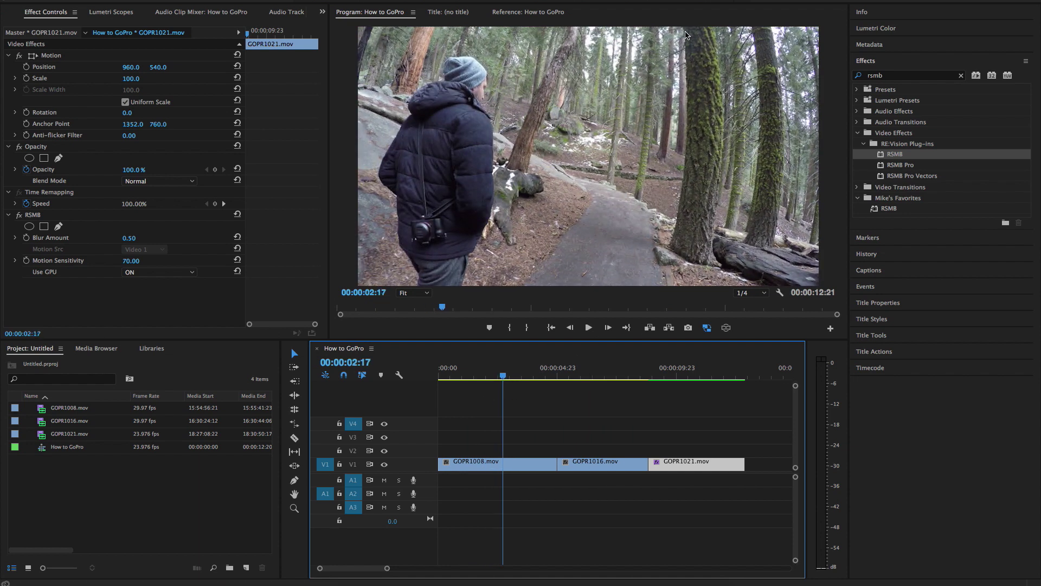
left_click(961, 79)
left_click(961, 76)
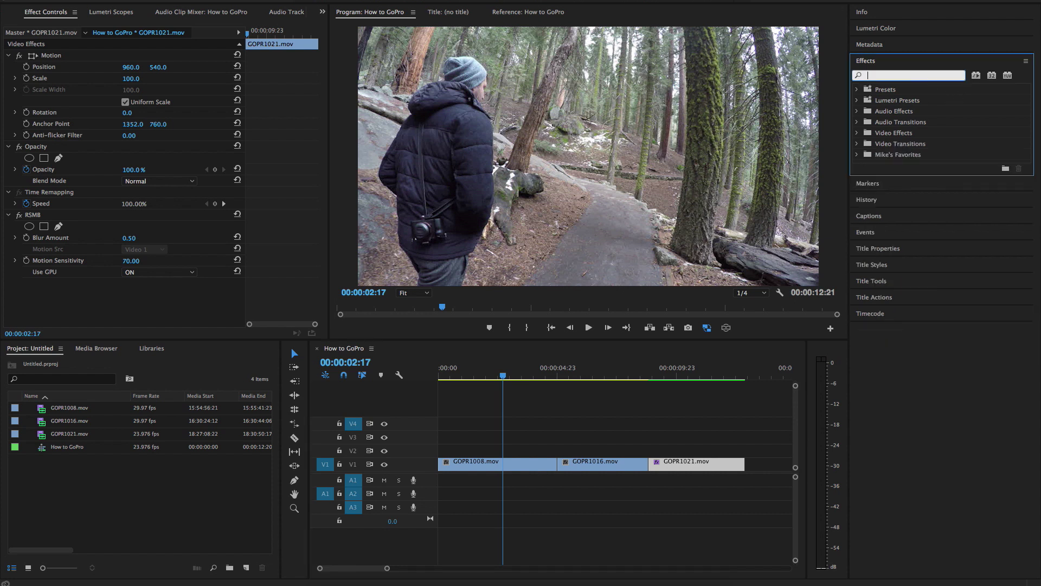
type("gopro")
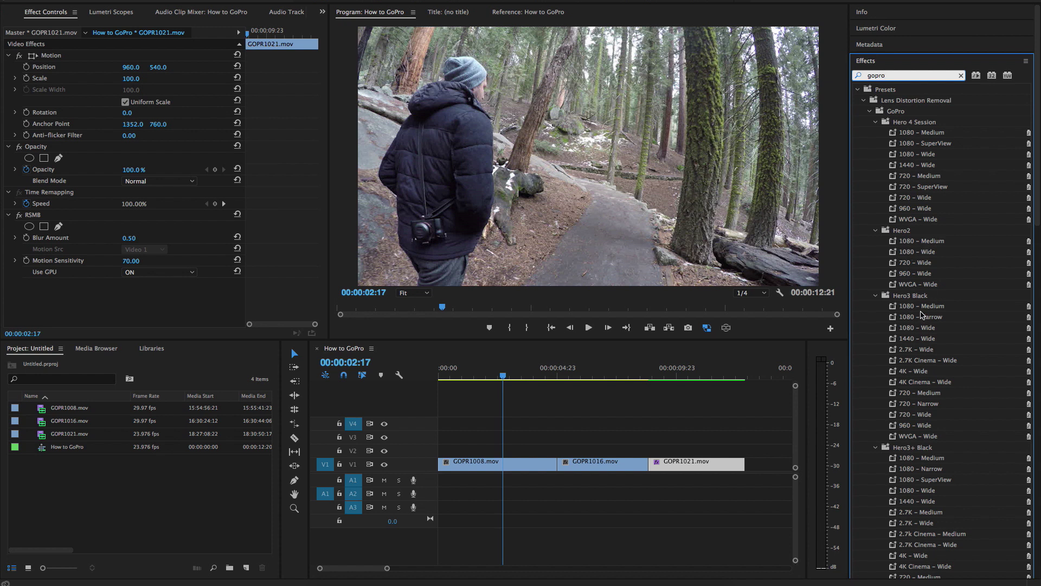
mouse_move(1034, 205)
left_mouse_down()
mouse_move(1036, 301)
mouse_move(1039, 203)
left_mouse_up()
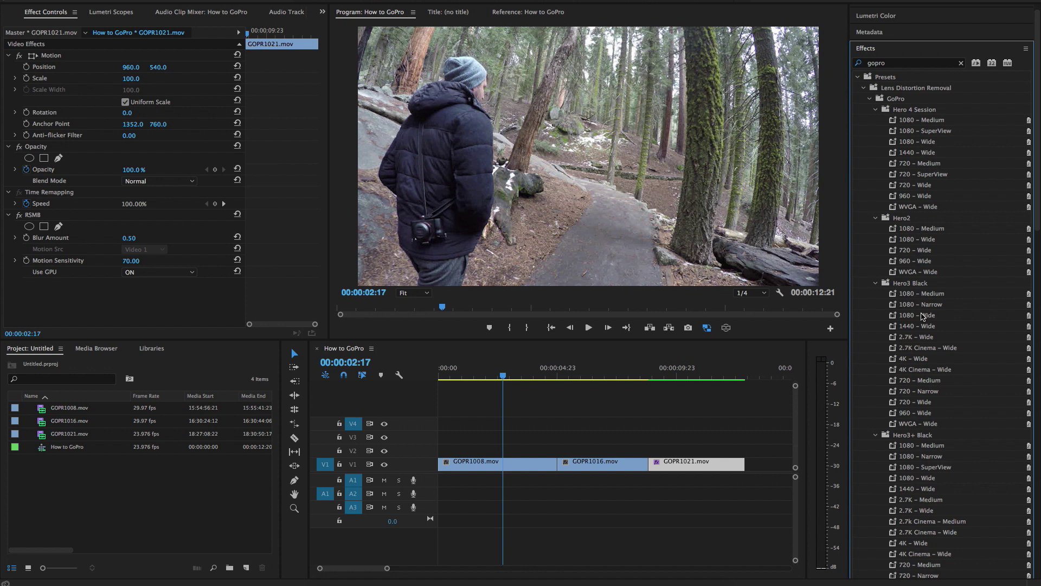
left_click_drag(917, 320, 500, 465)
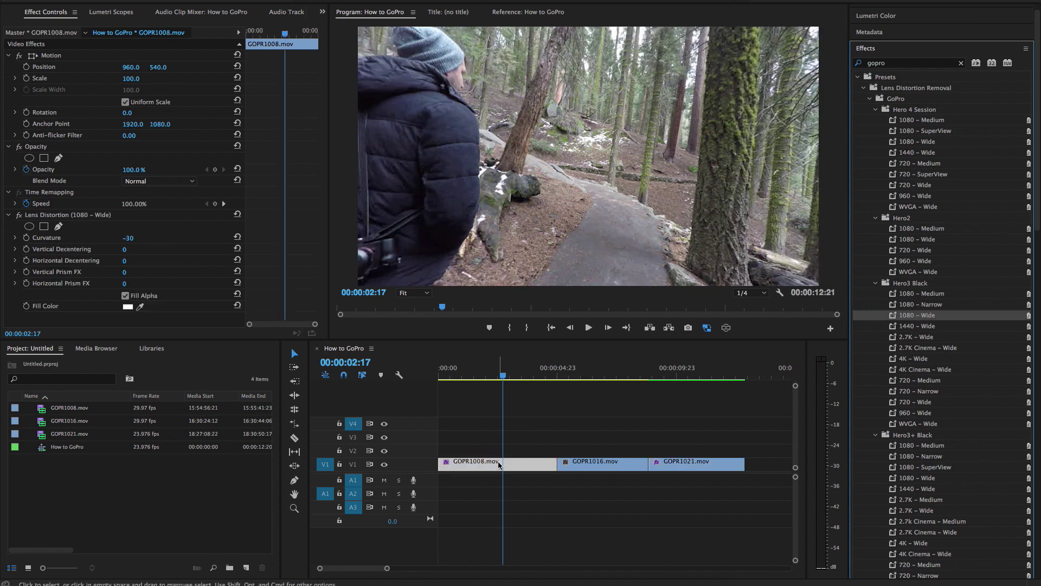
- Play and scrub through GOPR1008.mov to examine the lens distortion correction, ending at 00:00:02:15
left_click(456, 377)
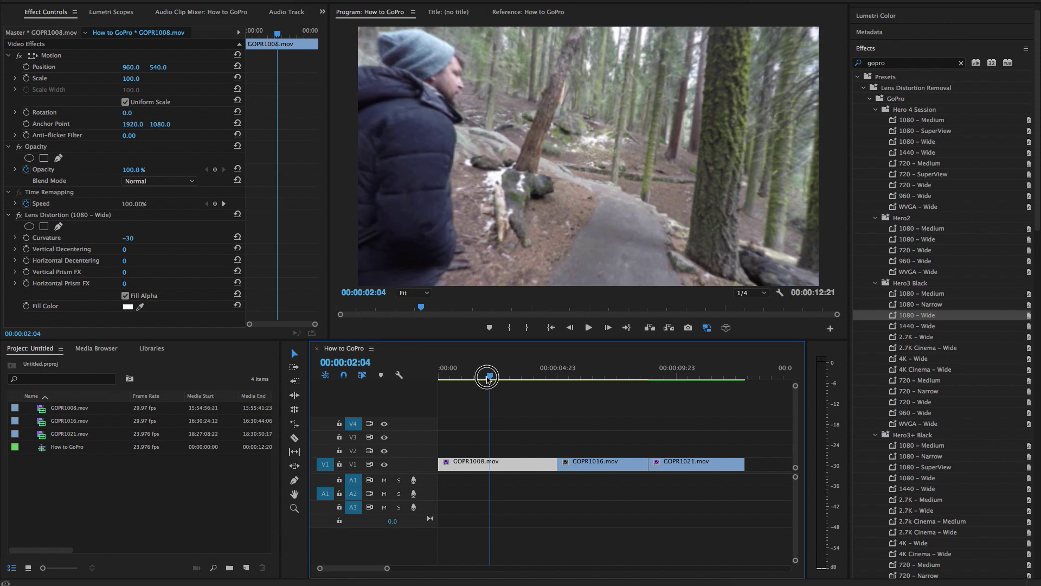
key("space")
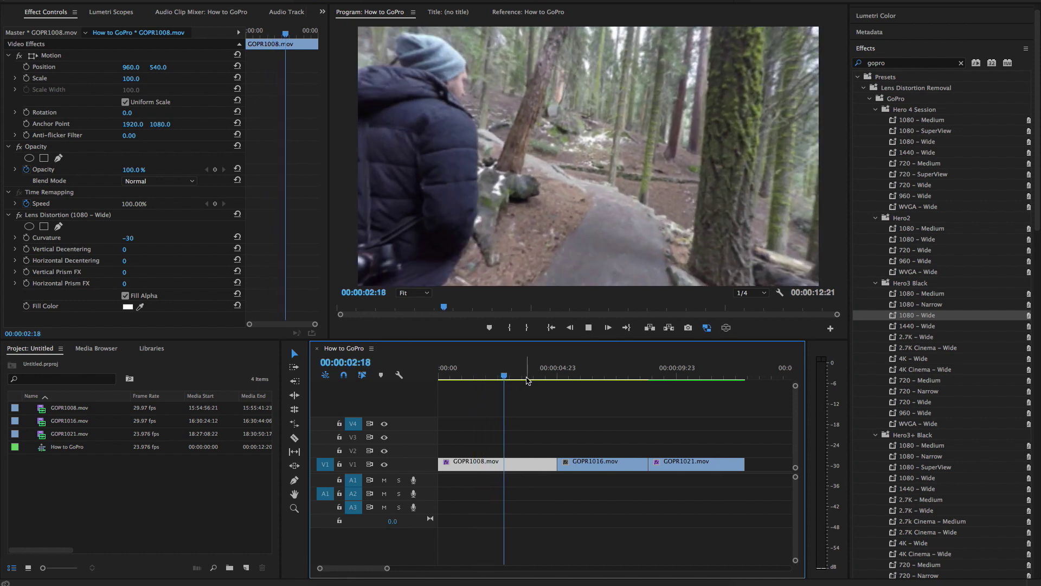
key("space")
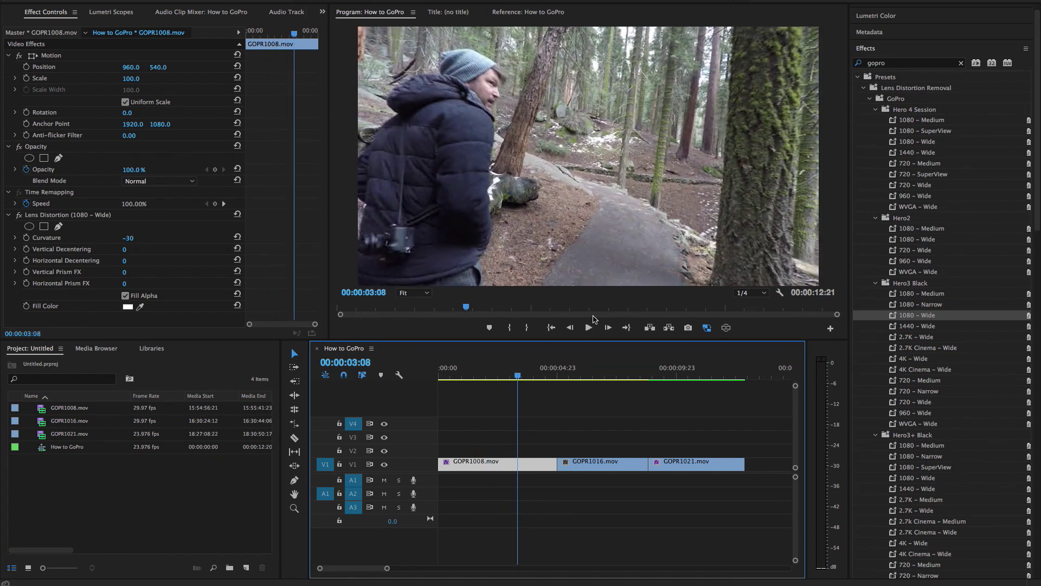
left_click(588, 328)
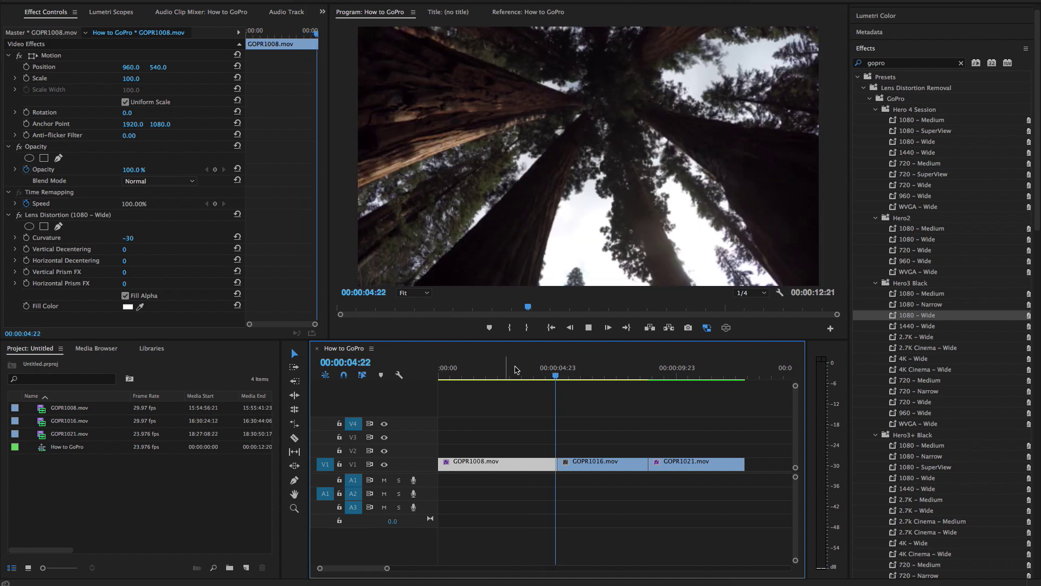
left_click(479, 379)
mouse_move(495, 376)
left_mouse_down()
mouse_move(486, 375)
mouse_move(502, 375)
left_mouse_up()
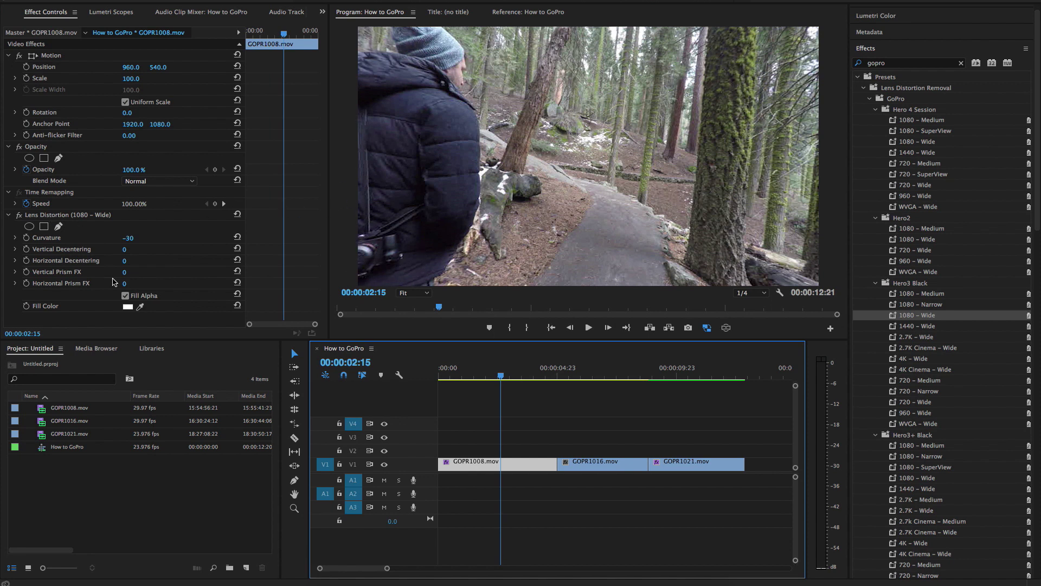
- Replace GOPR1008.mov's lens distortion effect with the Hero3 Black 1080 – Medium preset and apply the same preset to GOPR1016.mov and GOPR1021.mov
left_click(59, 216)
key("Delete")
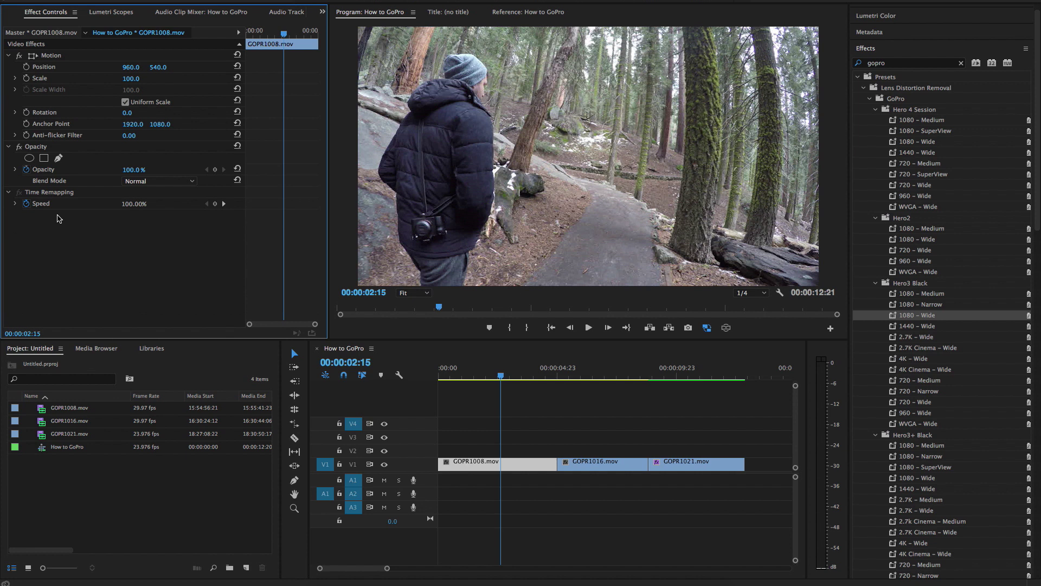
left_click_drag(925, 293, 151, 283)
mouse_move(499, 376)
left_mouse_down()
mouse_move(477, 375)
mouse_move(494, 375)
left_mouse_up()
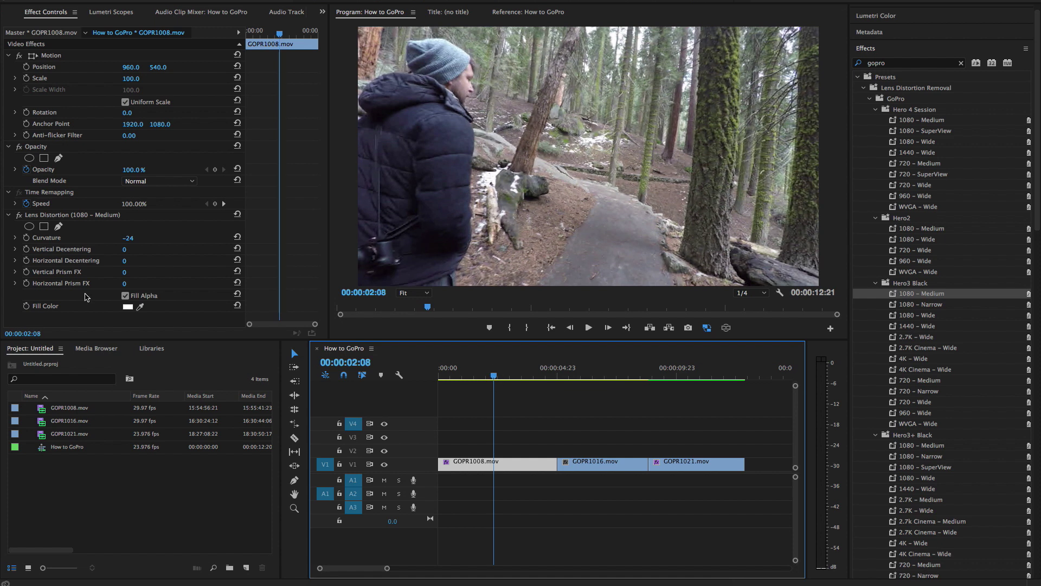
left_click_drag(935, 293, 651, 462)
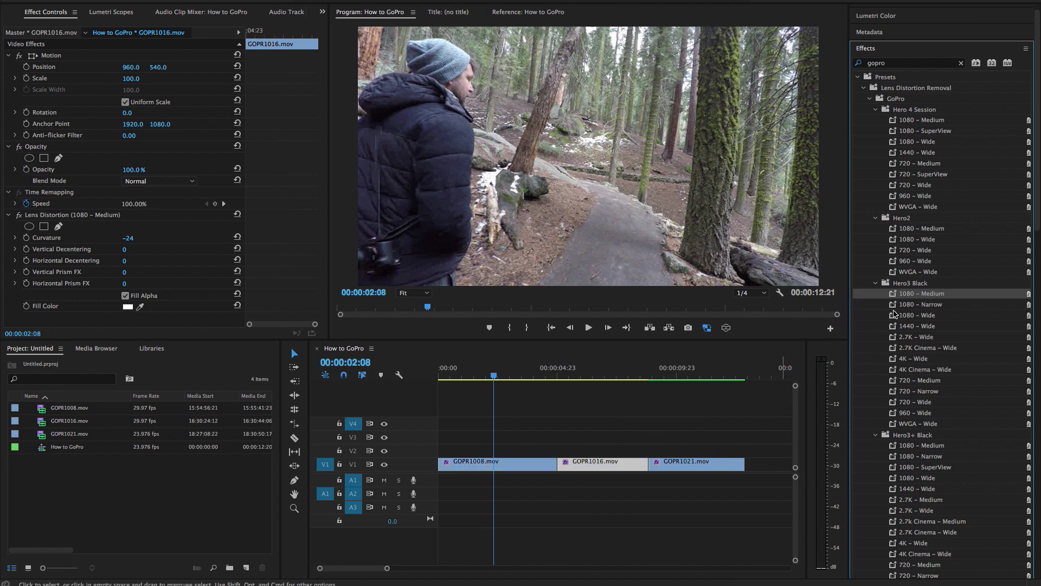
left_click_drag(917, 297, 700, 461)
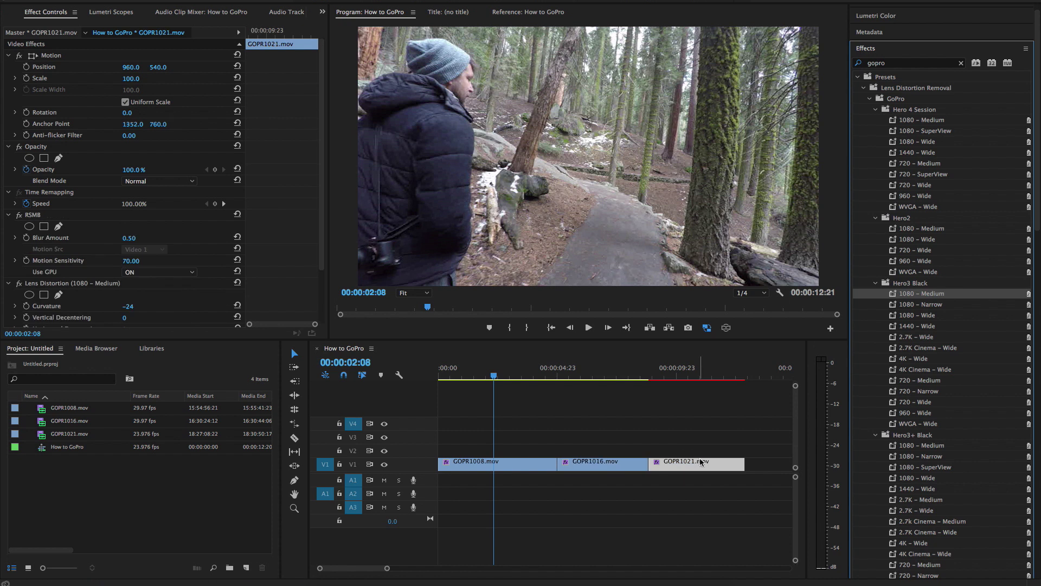
- Toggle the lens distortion effect on GOPR1016.mov off and on at 00:00:06:17 to compare the corrected and original image
left_click_drag(662, 378, 585, 377)
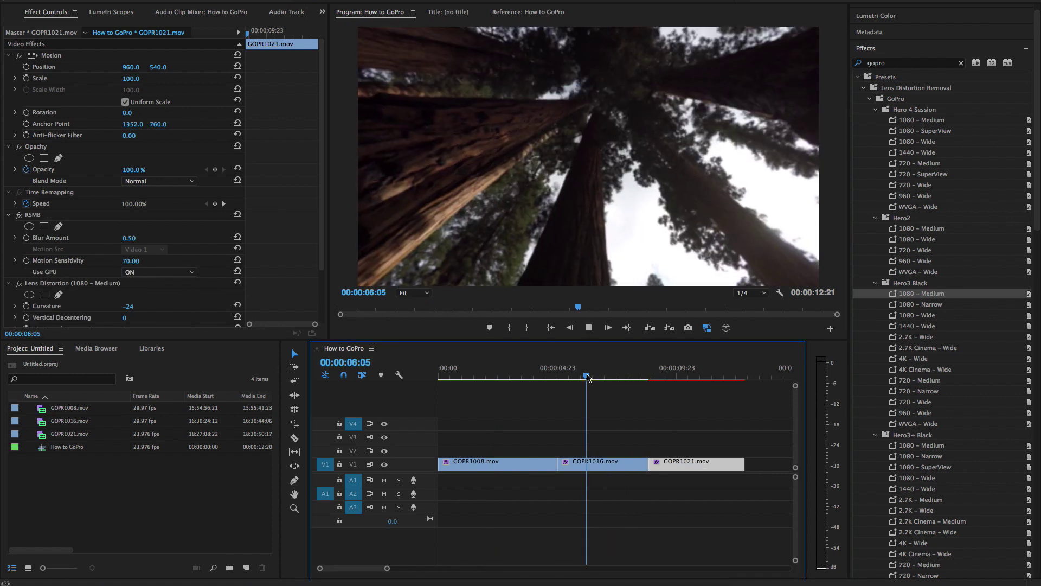
key("space")
left_click(600, 466)
left_click(19, 216)
left_click(19, 217)
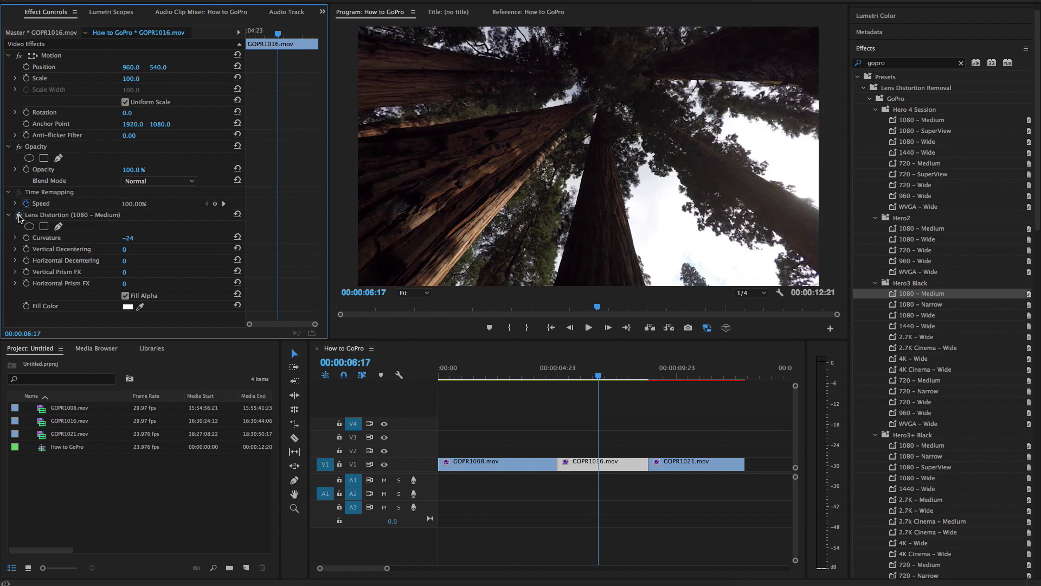
left_click(19, 216)
left_click(19, 216)
- Scrub the start of GOPR1021.mov around 00:00:09:13 to examine its lens distortion correction
left_click(658, 374)
left_click_drag(658, 374, 666, 374)
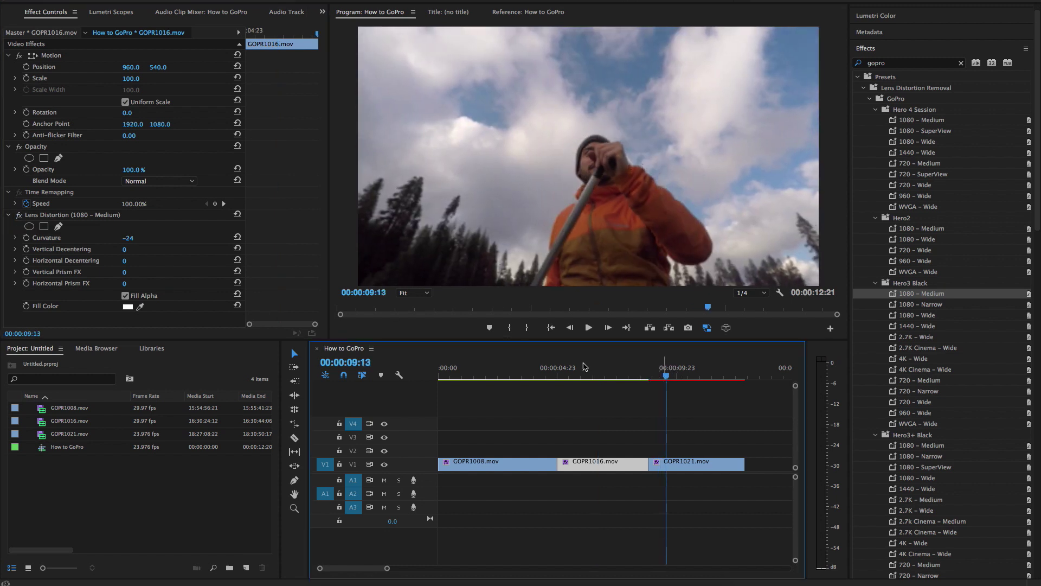
left_click(20, 217)
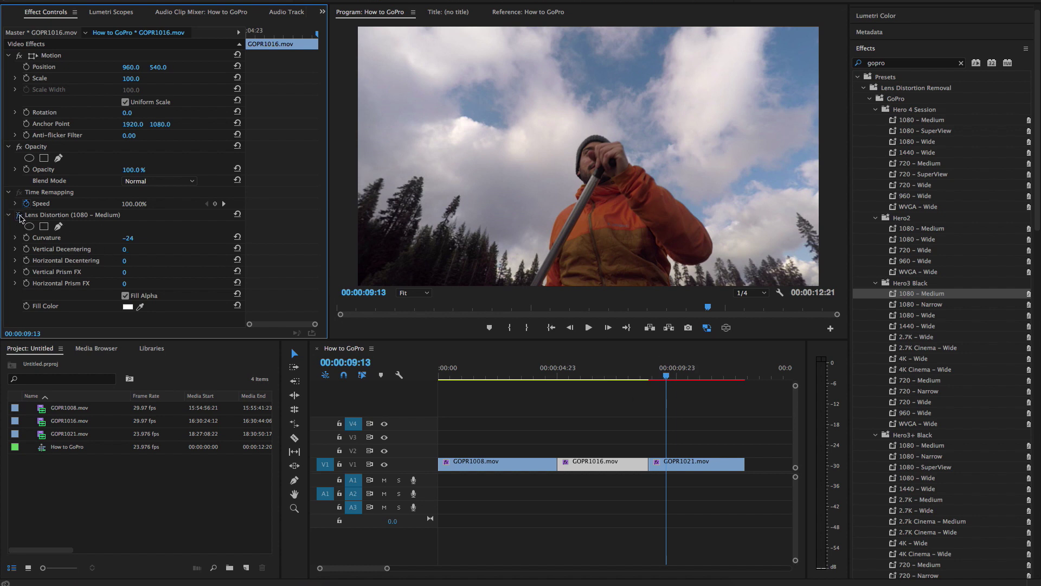
left_click(669, 376)
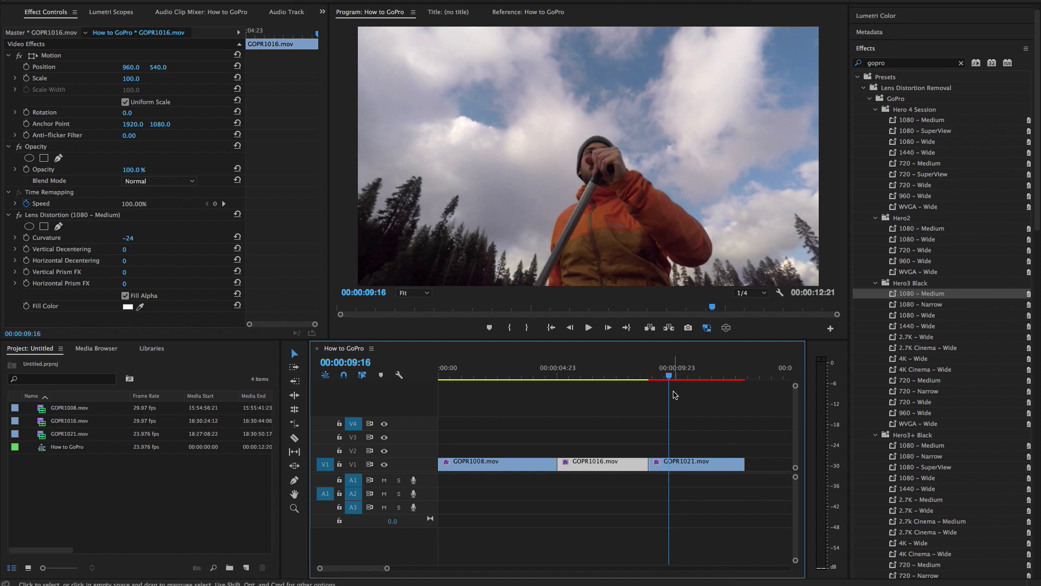
left_click(666, 376)
left_click_drag(669, 375, 664, 375)
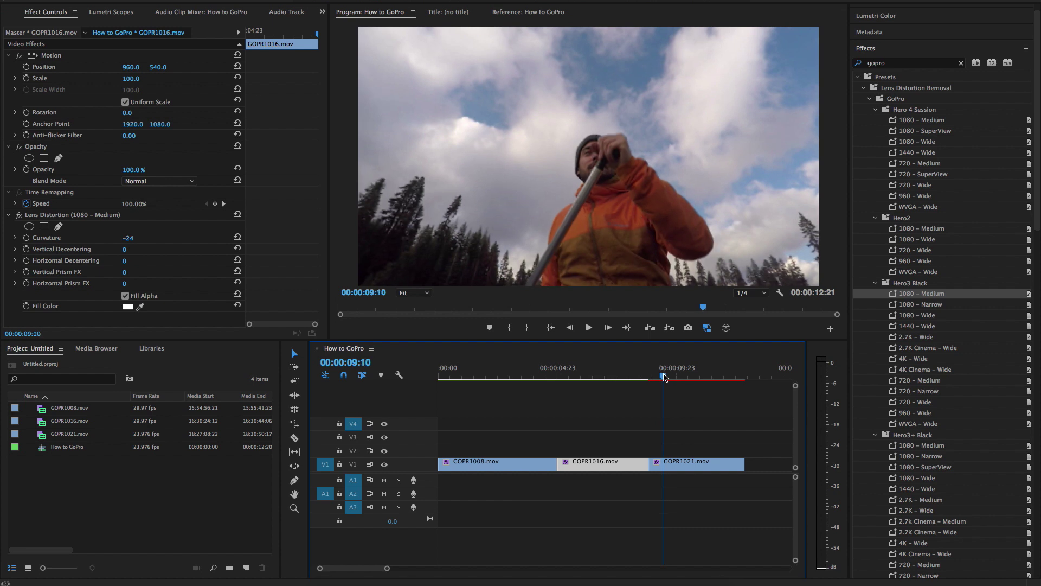
- Render the sequence's previews and play it back from GOPR1016.mov into GOPR1021.mov
key("Return")
left_click_drag(656, 370, 601, 378)
key("space")
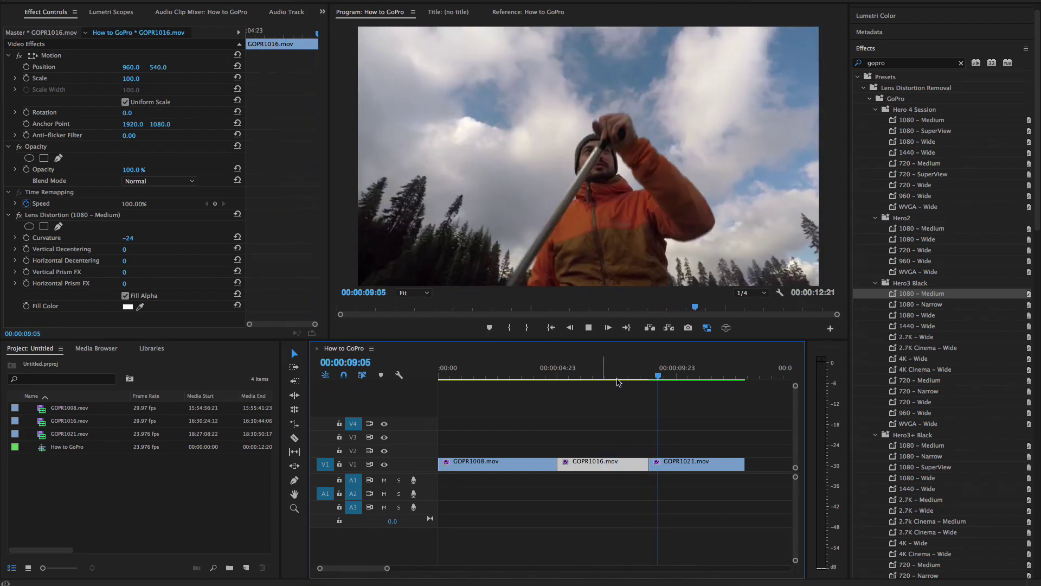
- Replay sections of all three rendered clips to examine the corrected footage, stopping in GOPR1008.mov at 00:00:02:17
left_click_drag(576, 376, 459, 373)
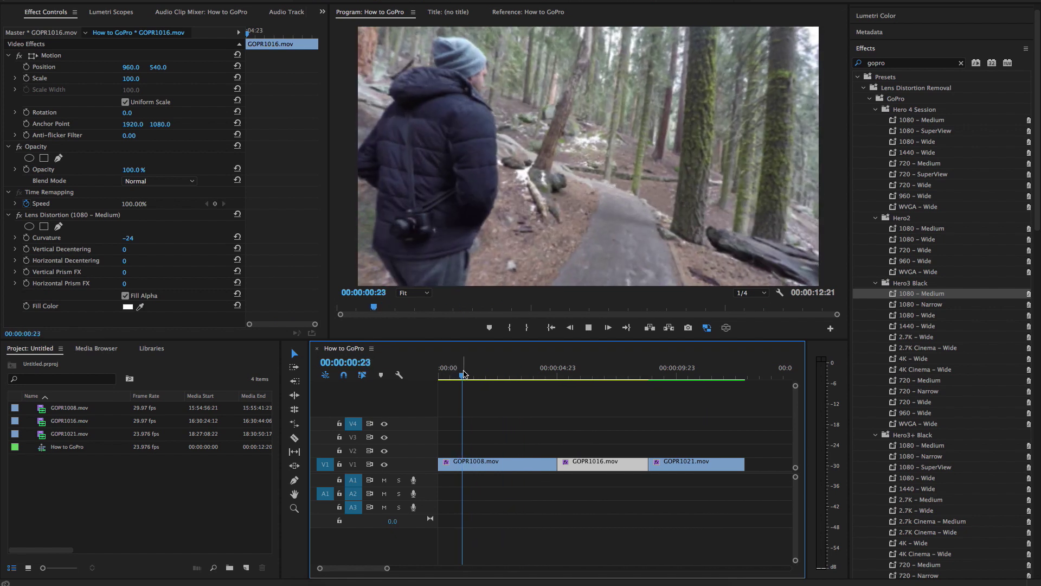
key("space")
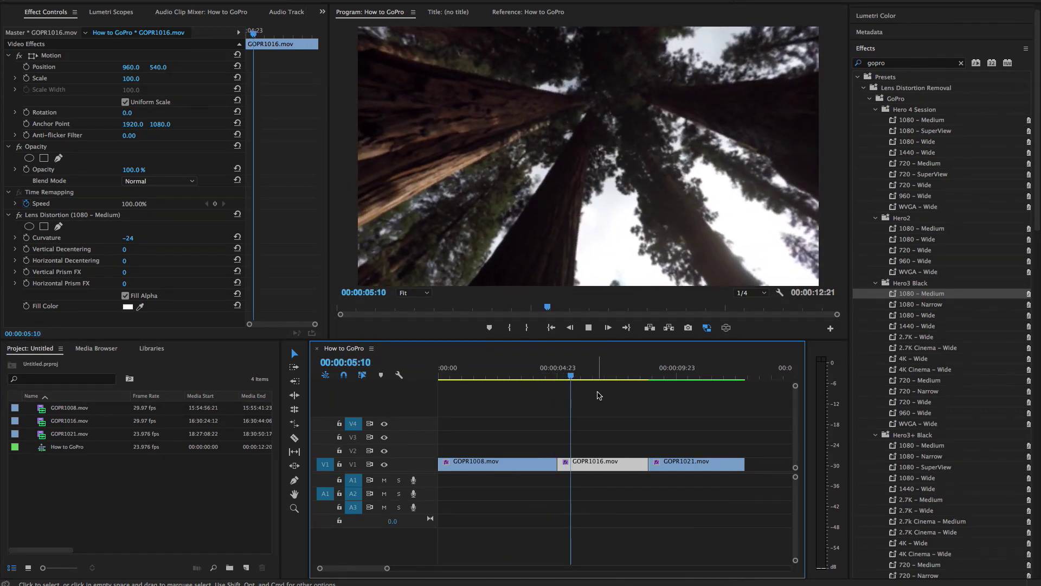
left_click_drag(614, 381, 655, 380)
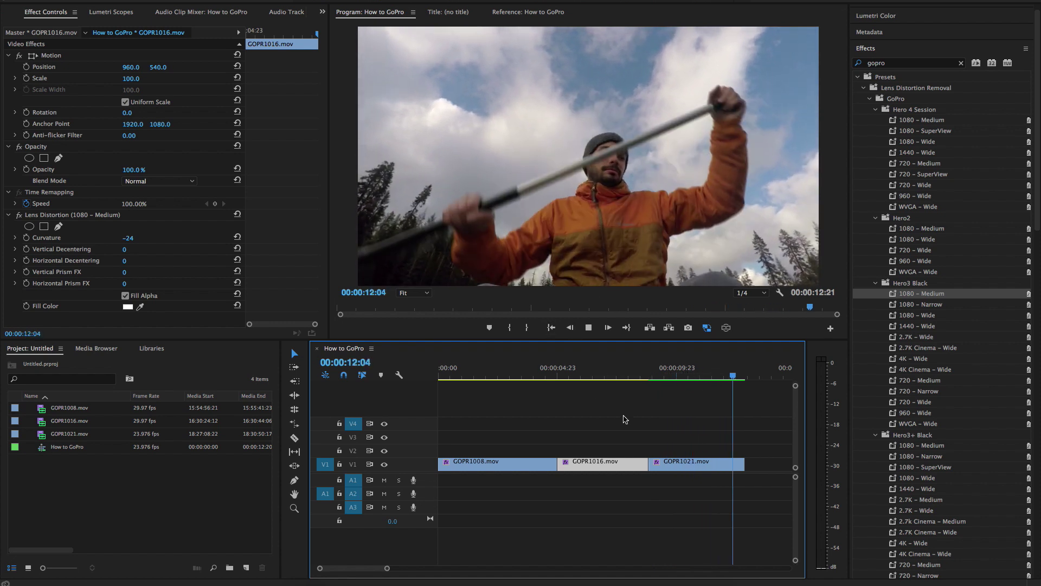
left_click_drag(636, 377, 485, 374)
key("space")
key("space")
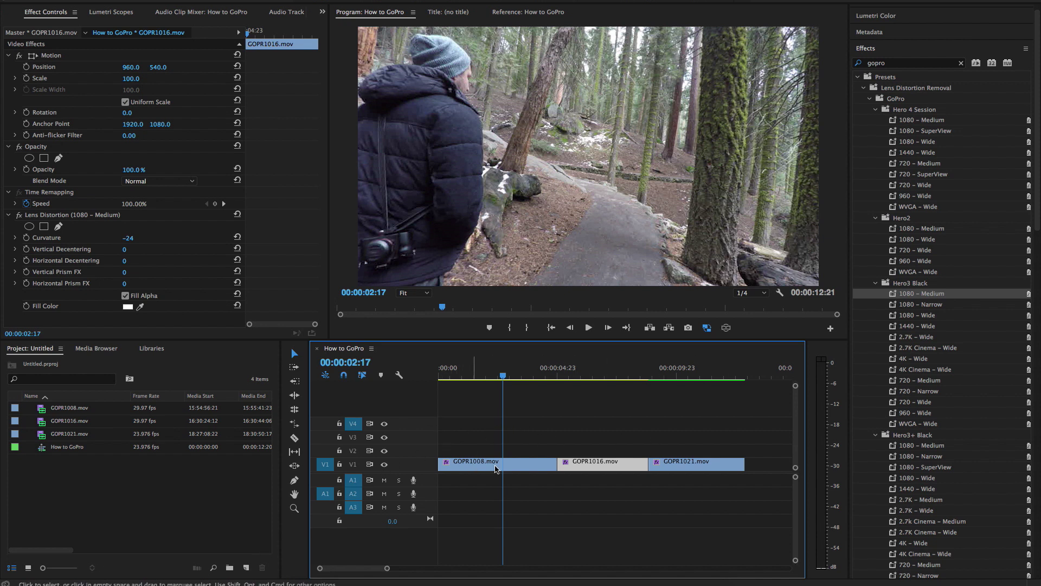
- Create a 1920 × 1080, 23.976 fps adjustment layer and place it on track V3, extended over all three clips
left_click(246, 567)
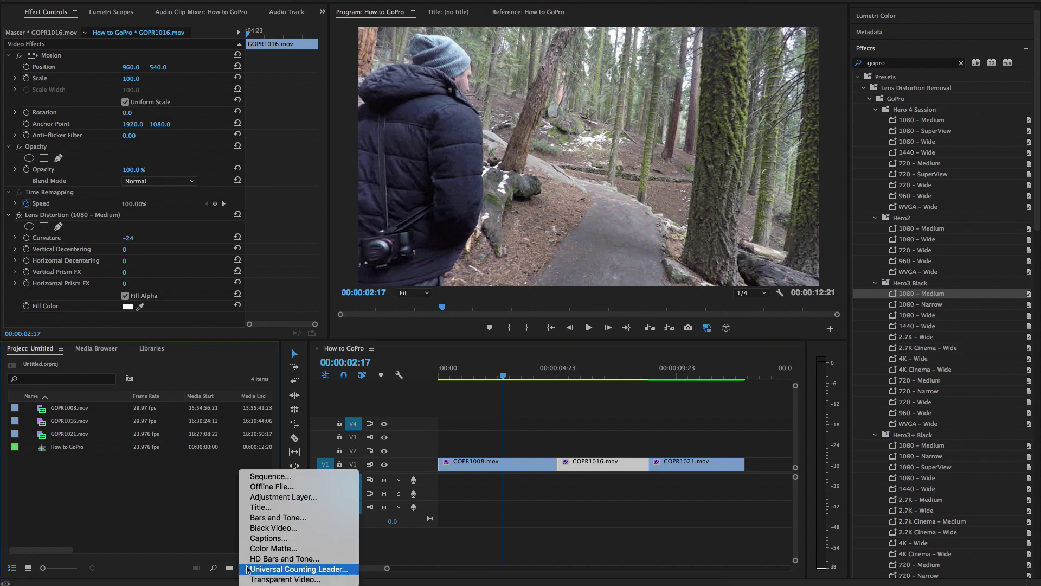
left_click(284, 498)
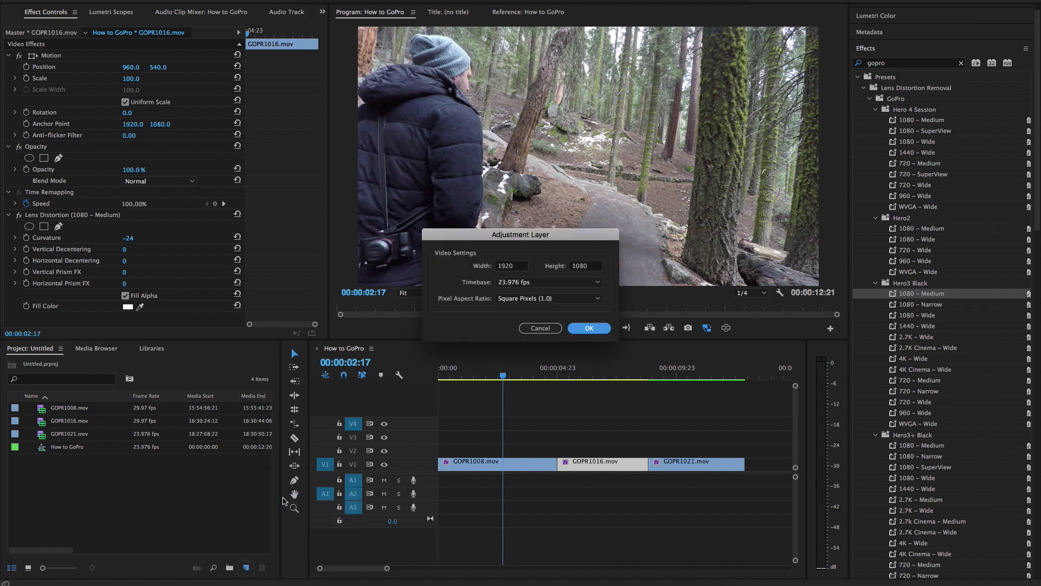
left_click(589, 327)
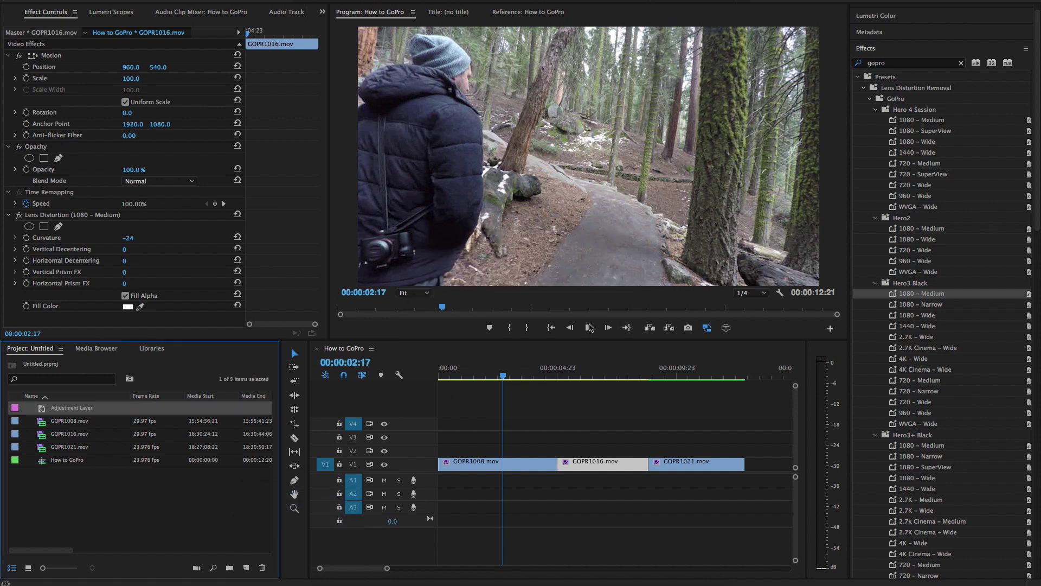
left_click_drag(72, 408, 442, 437)
left_click_drag(551, 436, 744, 437)
- Search the effects for crop and apply the Crop effect to the adjustment layer on V3
left_click_drag(524, 372, 487, 374)
left_click(486, 436)
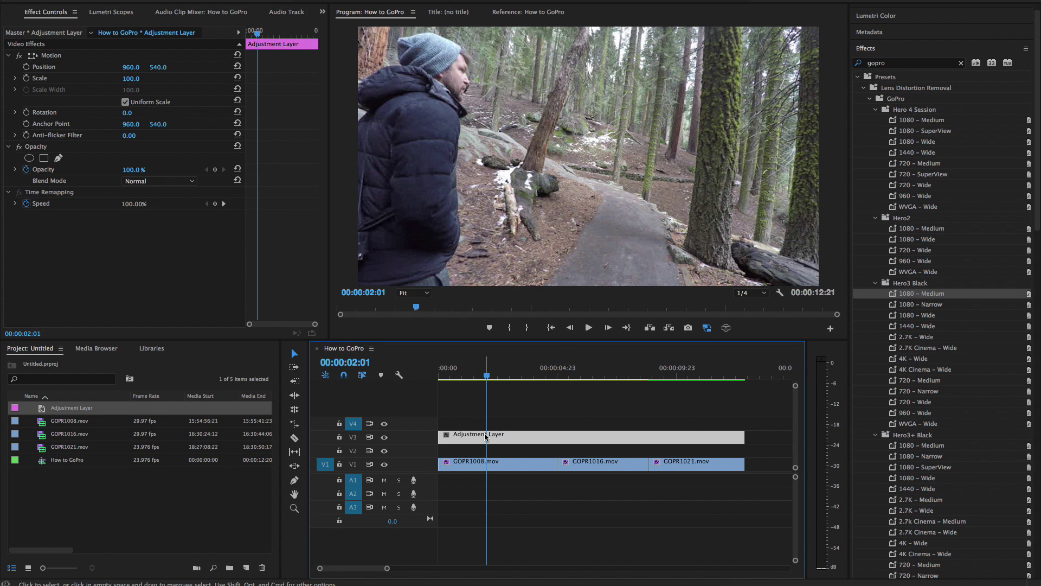
mouse_move(498, 375)
left_mouse_down()
mouse_move(465, 374)
mouse_move(672, 386)
mouse_move(488, 391)
mouse_move(462, 381)
mouse_move(482, 386)
left_mouse_up()
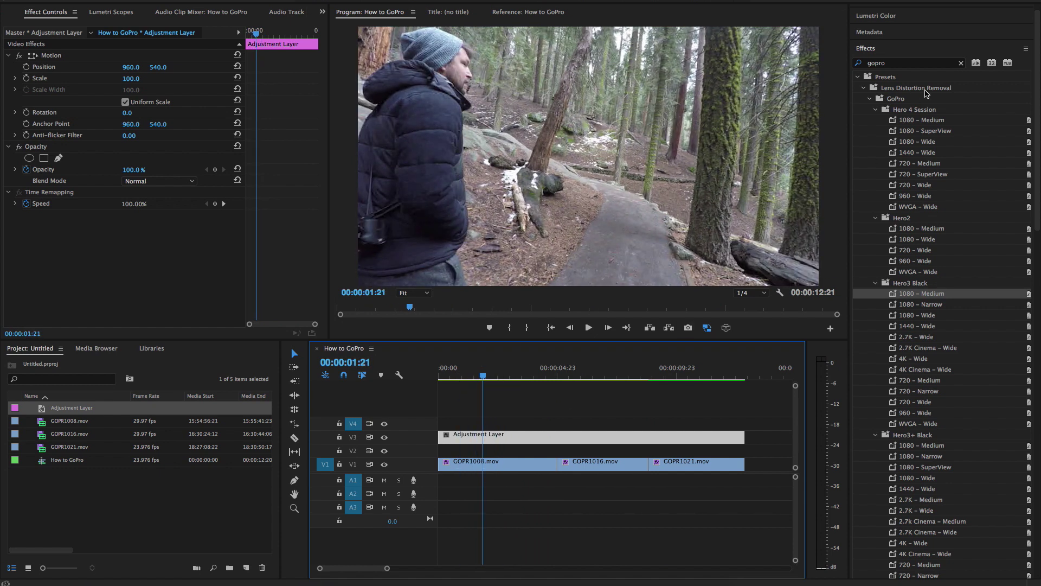
left_click(961, 63)
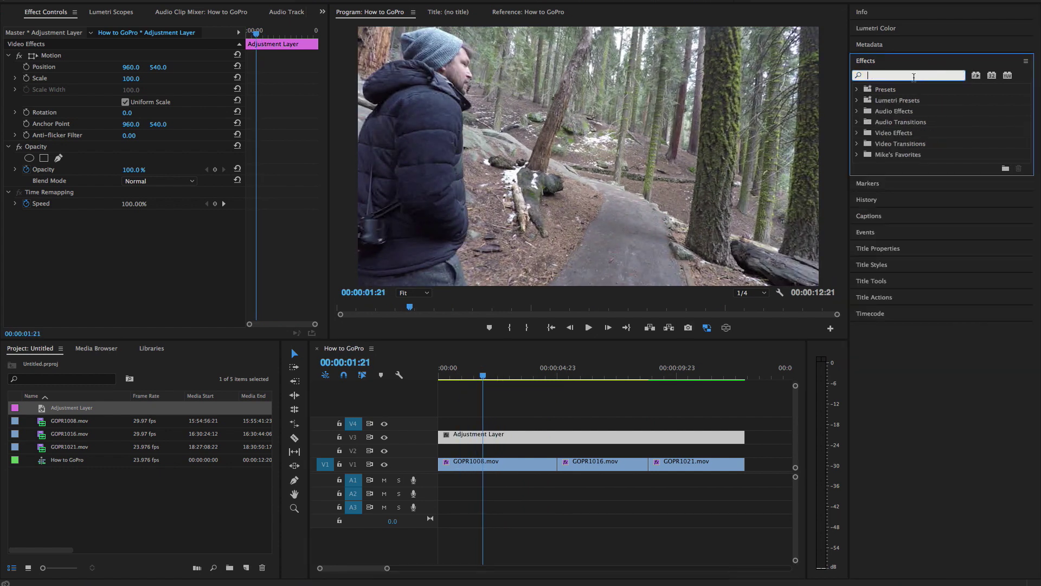
type("crop")
left_click_drag(897, 156, 495, 434)
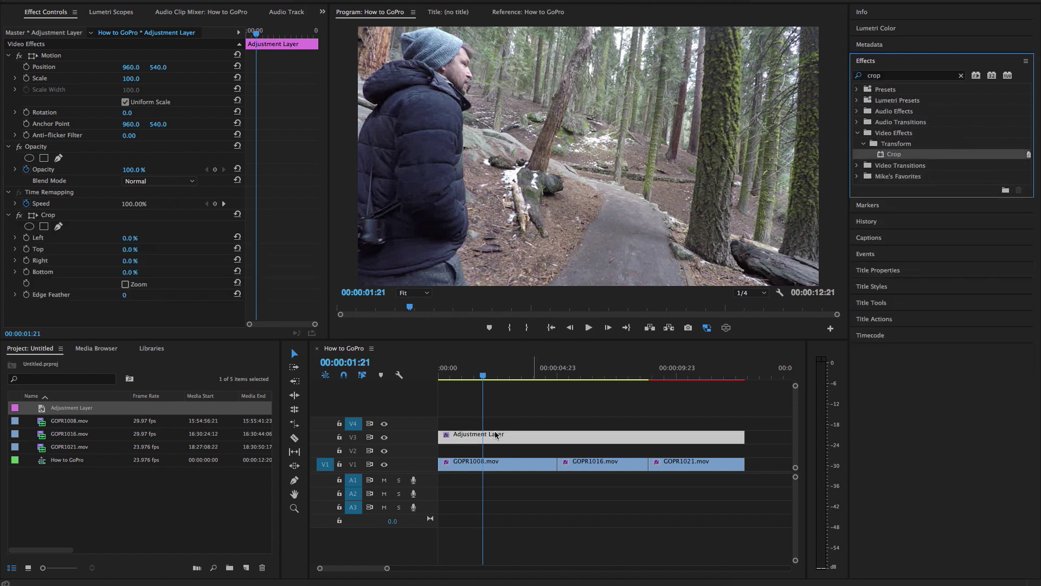
left_click(490, 439)
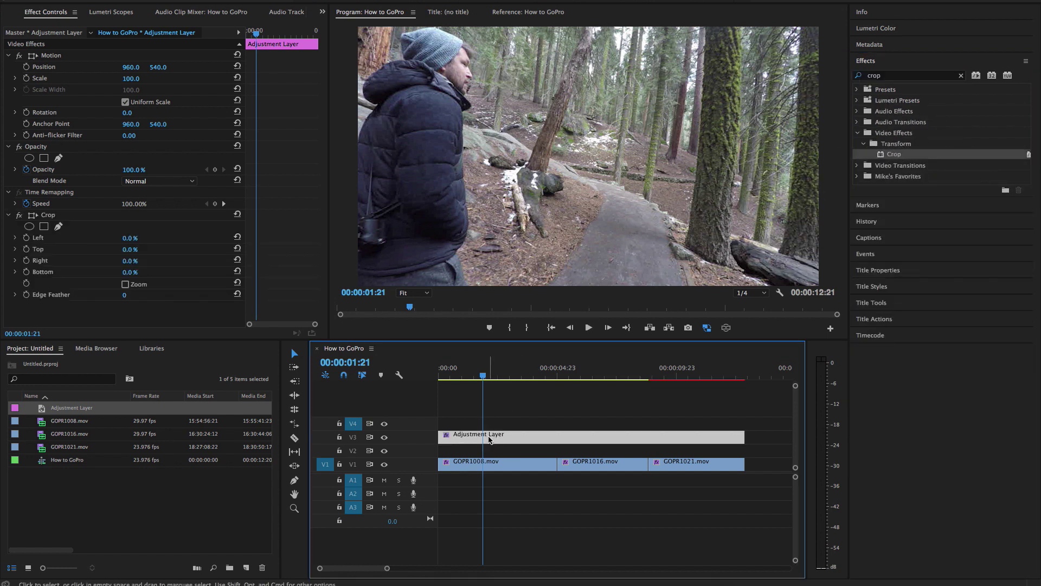
- Set the adjustment layer's Crop to 10% at both Top and Bottom, and check the letterbox over GOPR1021.mov
left_click(131, 250)
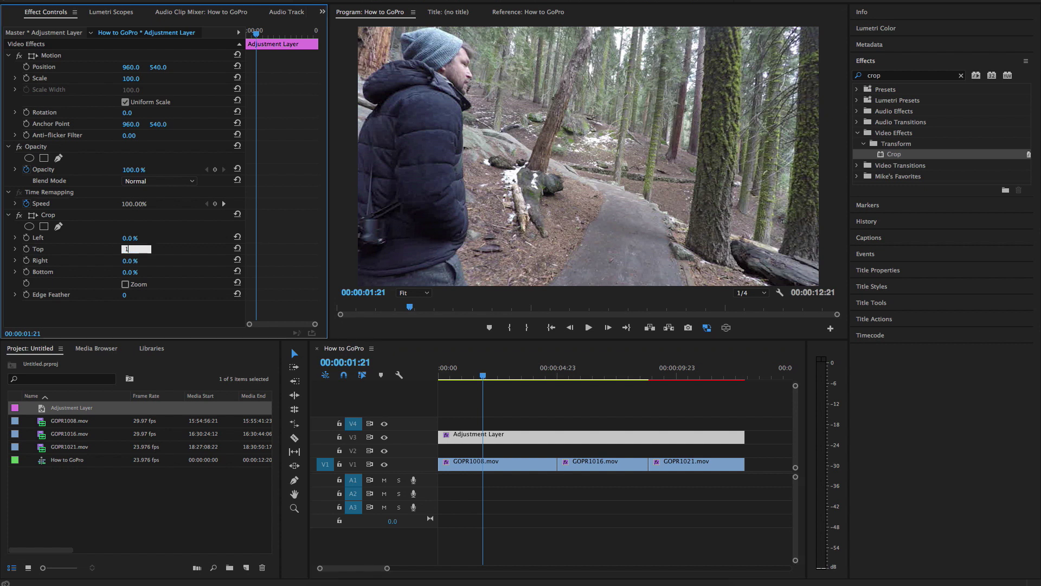
key("Return")
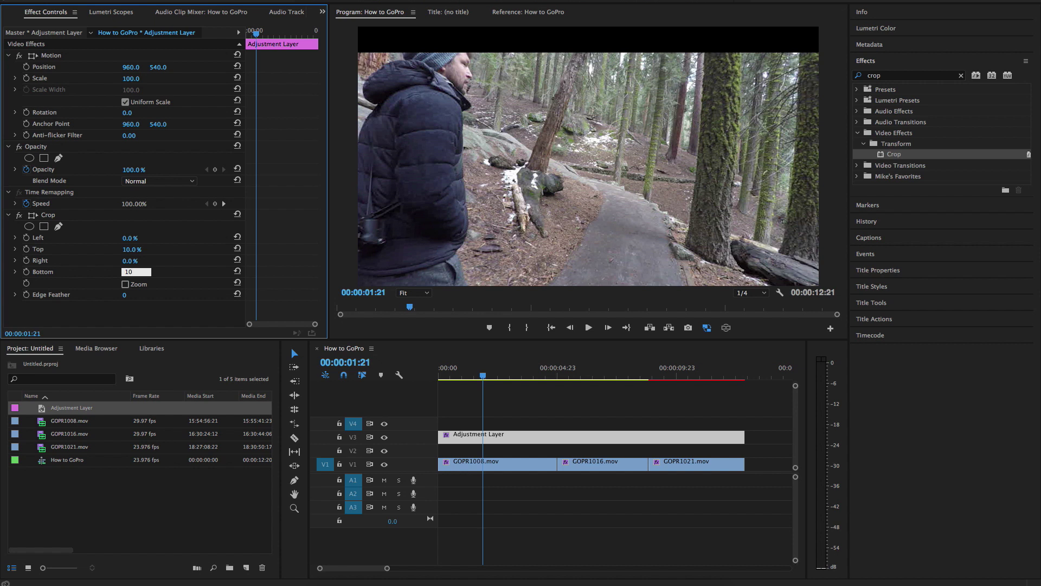
left_click_drag(482, 379, 677, 374)
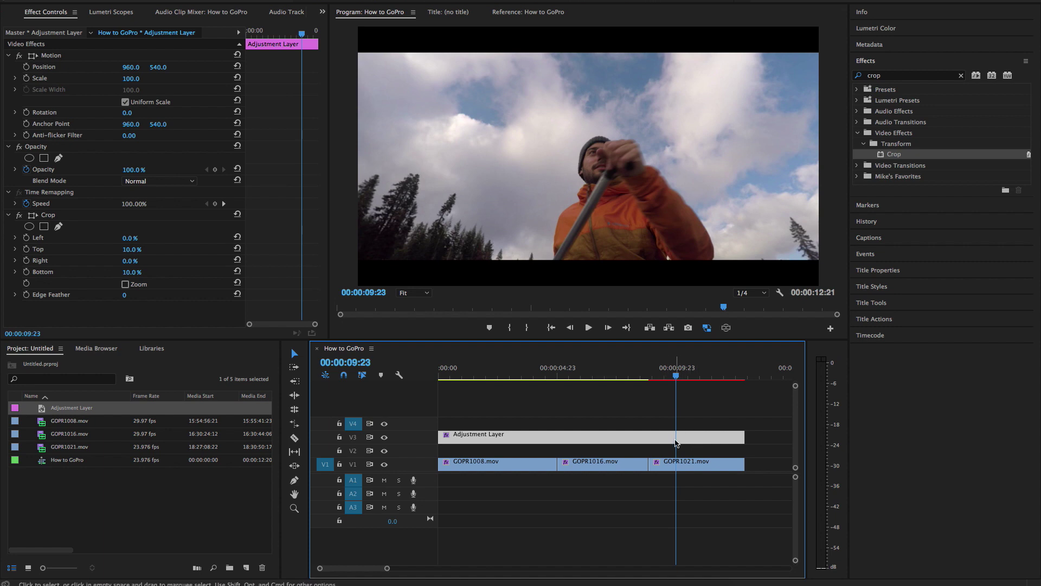
- Reframe GOPR1016.mov inside the letterbox by adjusting its vertical Position
left_click_drag(676, 375, 589, 376)
left_click(606, 463)
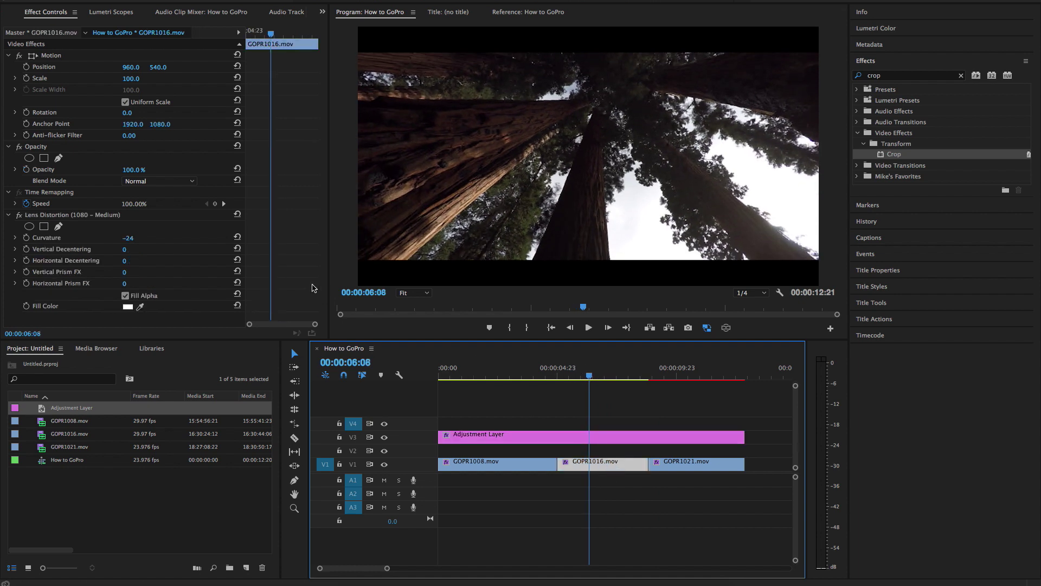
left_click_drag(159, 69, 204, 69)
- Reframe GOPR1021.mov inside the letterbox by setting its vertical Position to 439, and return the playhead to GOPR1008.mov
left_click_drag(589, 375, 675, 374)
left_click(683, 467)
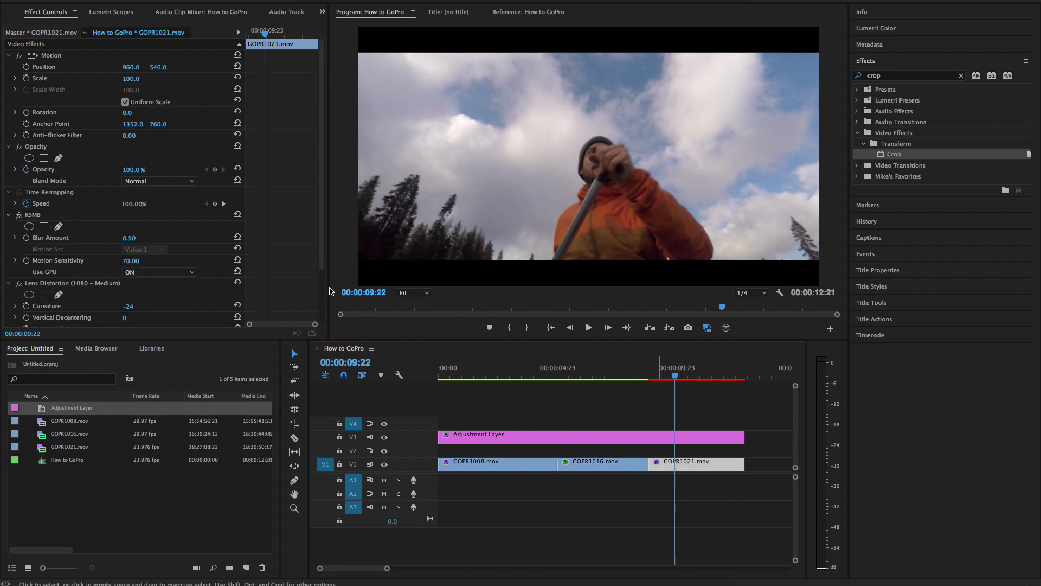
left_click_drag(154, 69, 120, 68)
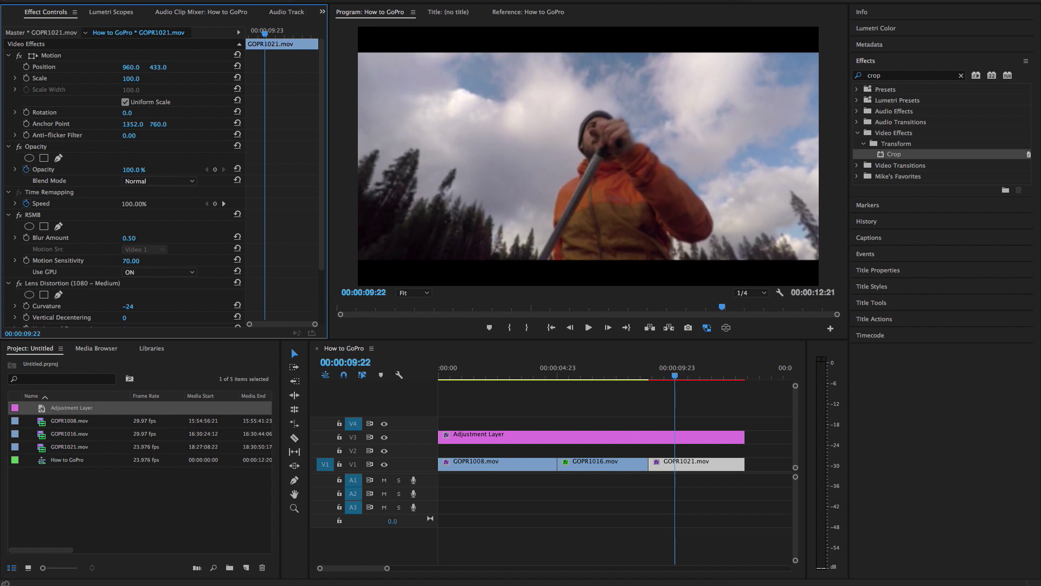
left_click_drag(673, 376, 505, 388)
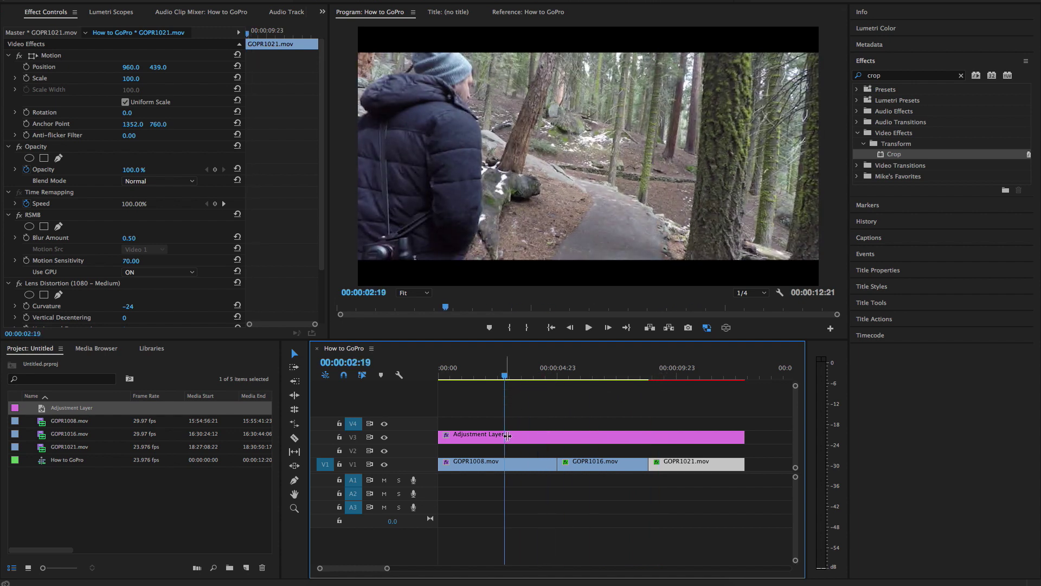
- Open Lumetri Color's Basic Correction for the adjustment layer, try a warmer Temperature and reset it to 0.0
left_click(508, 440)
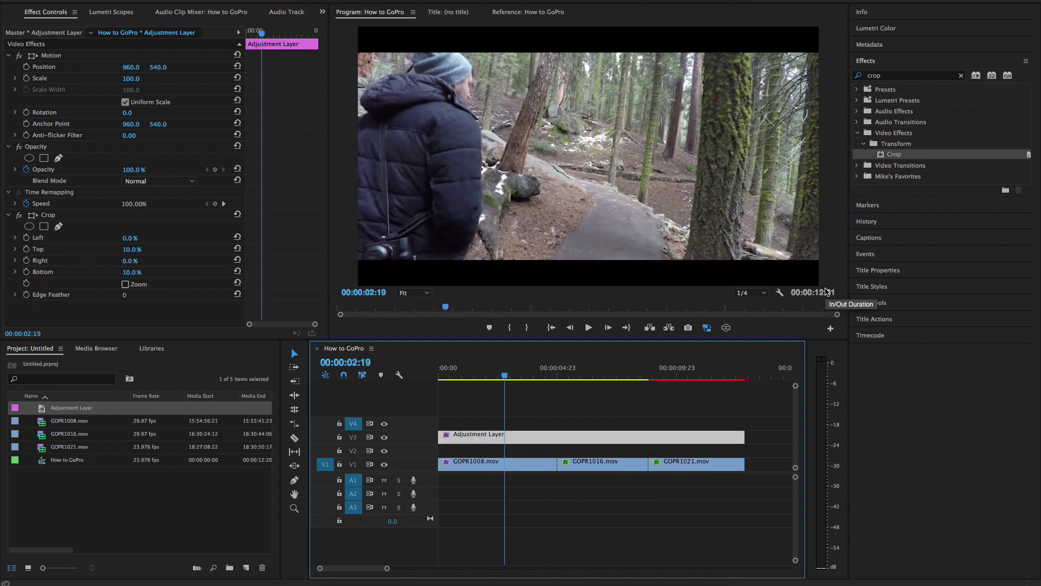
left_click(961, 76)
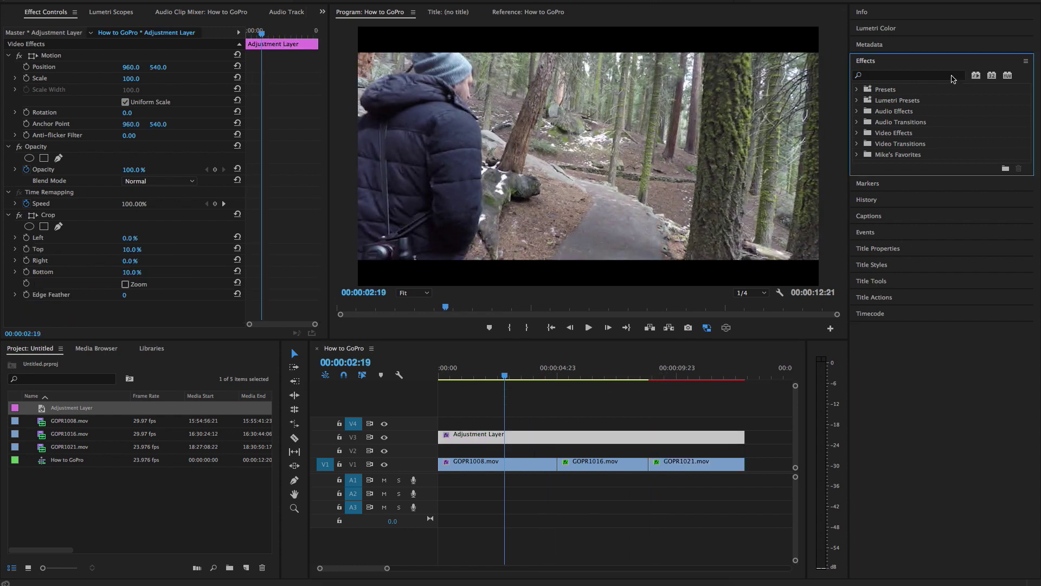
left_click(892, 28)
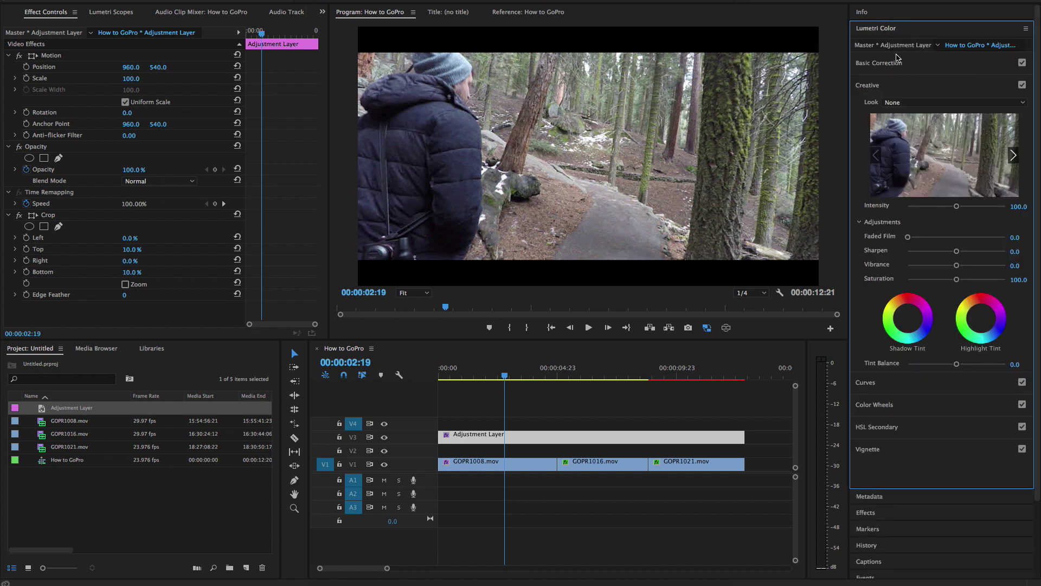
left_click(878, 87)
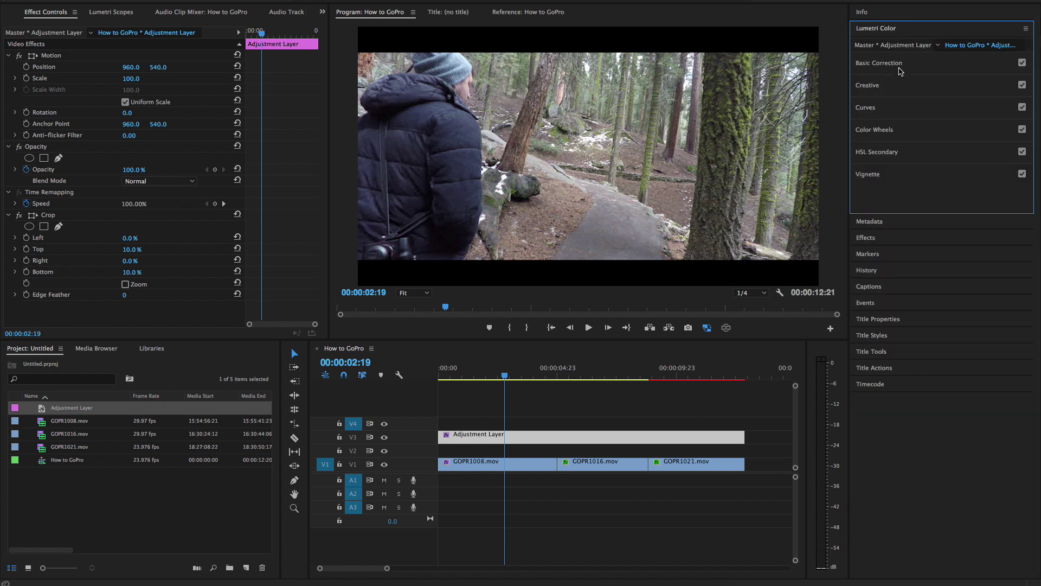
left_click(899, 64)
mouse_move(958, 142)
left_mouse_down()
mouse_move(929, 142)
mouse_move(965, 144)
left_mouse_up()
double_click(965, 141)
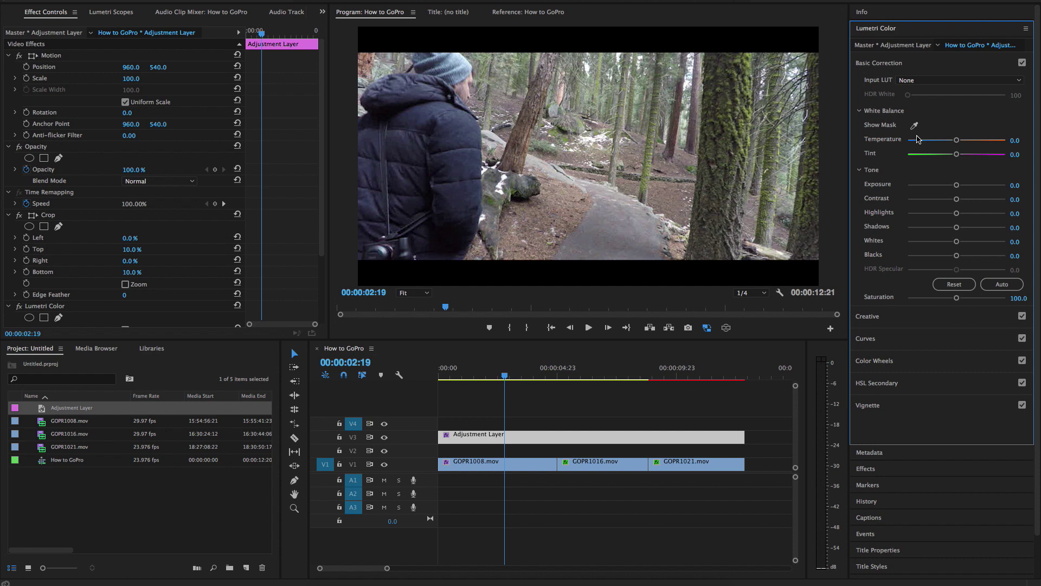
- Apply the IWLTBAP Aspen – LOG look to the adjustment layer in Lumetri Color's Creative section
left_click(907, 63)
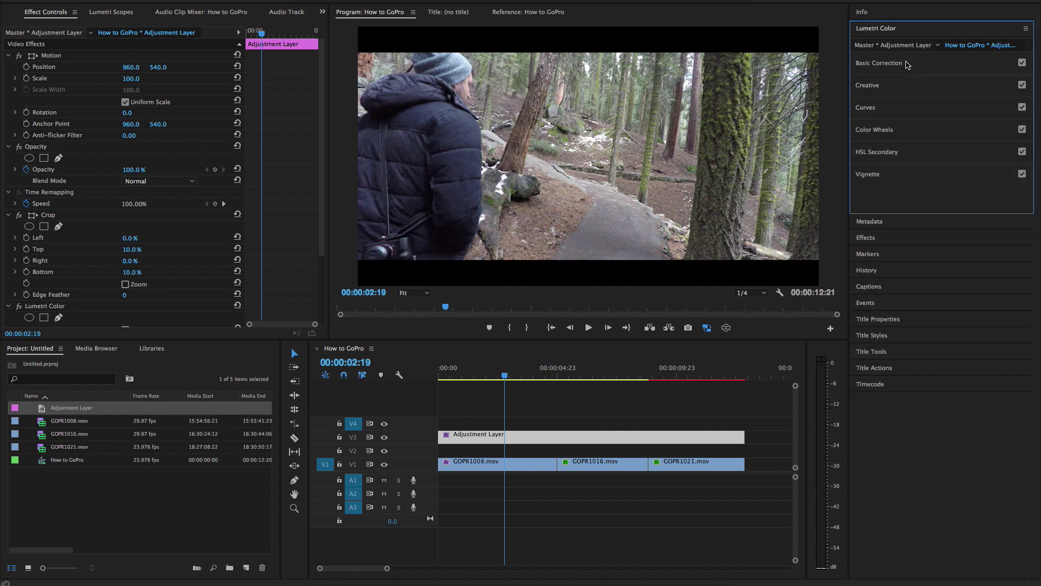
left_click(899, 88)
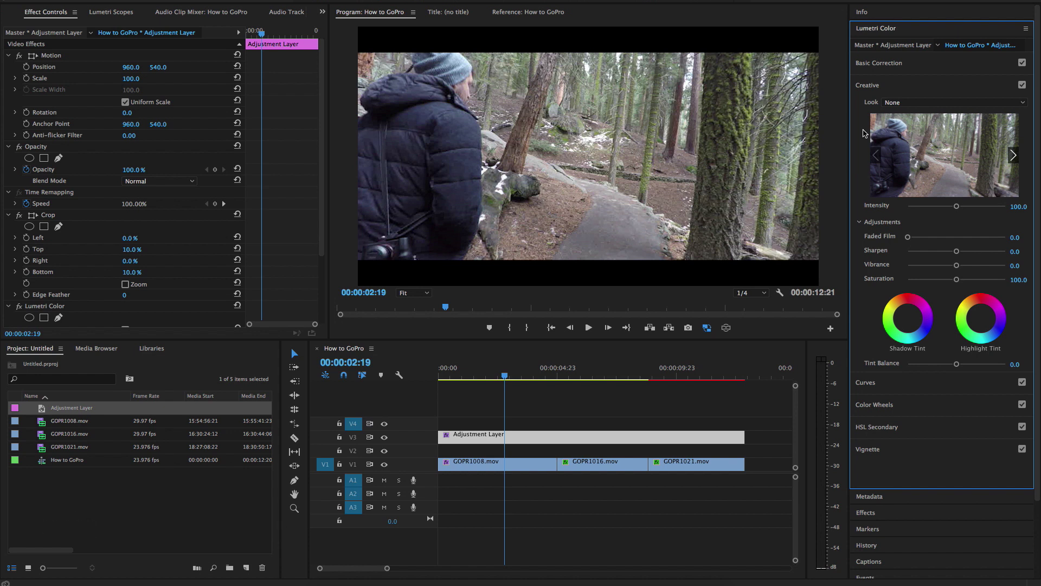
left_click(904, 102)
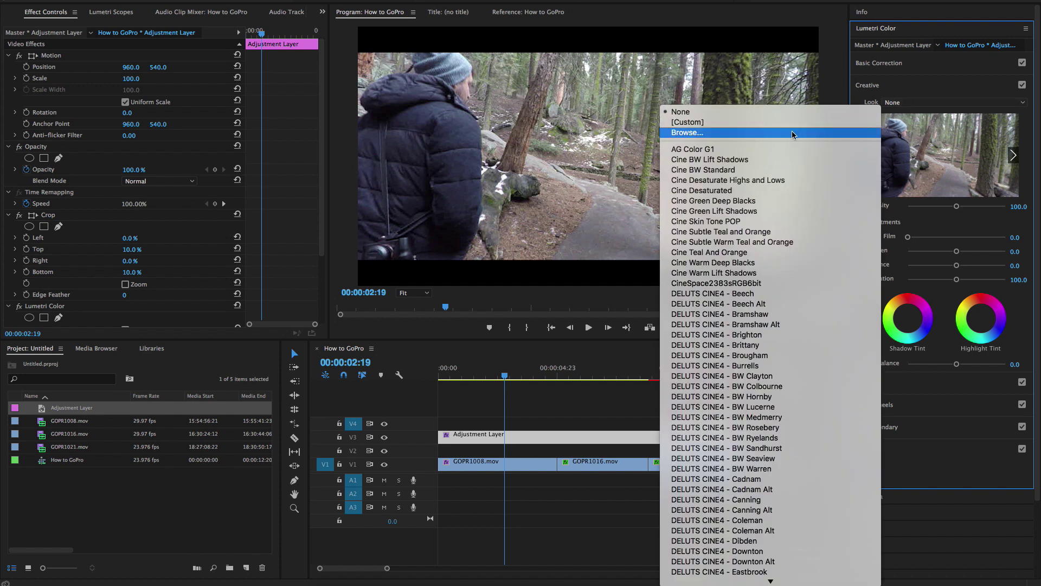
left_click(907, 107)
left_click(916, 103)
left_click(901, 85)
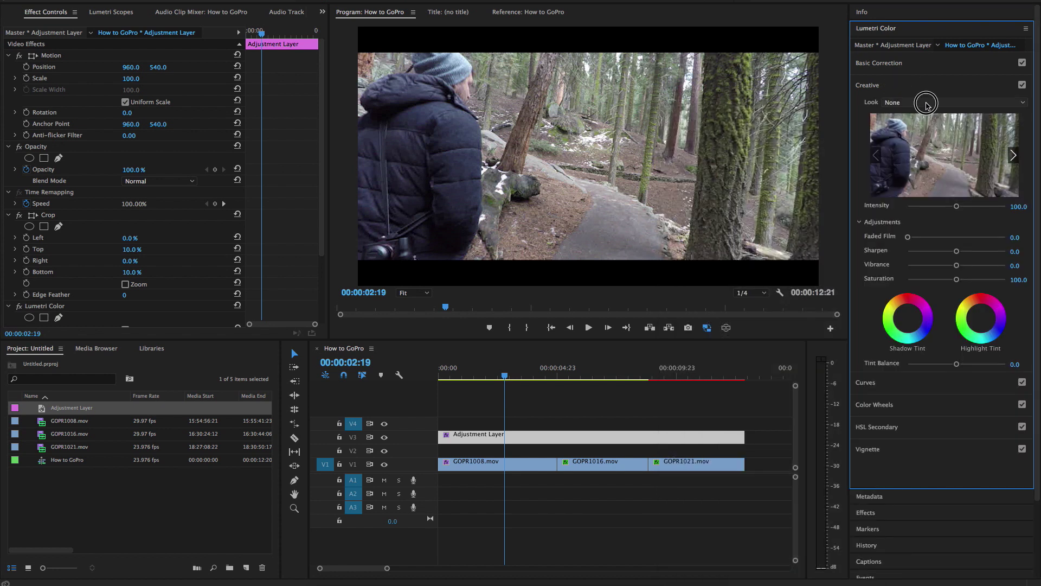
left_click(905, 102)
scroll(821, 190, "down", 15)
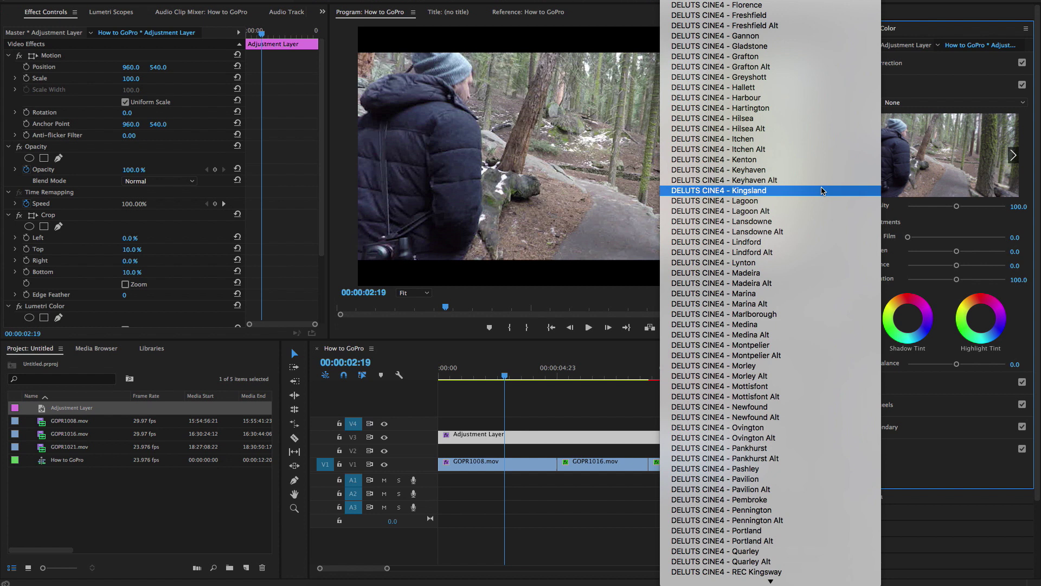
scroll(821, 190, "down", 20)
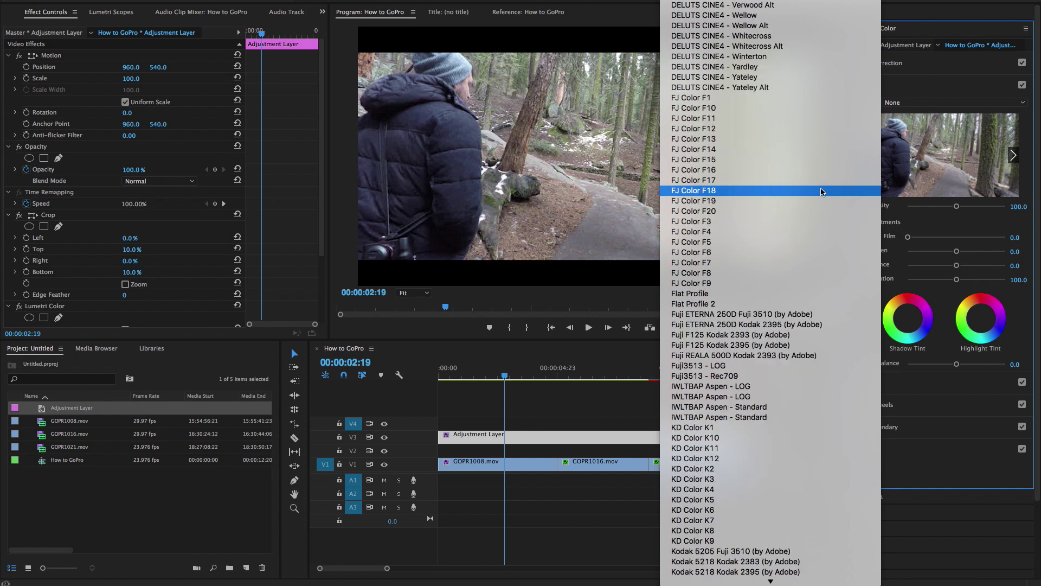
left_click(820, 160)
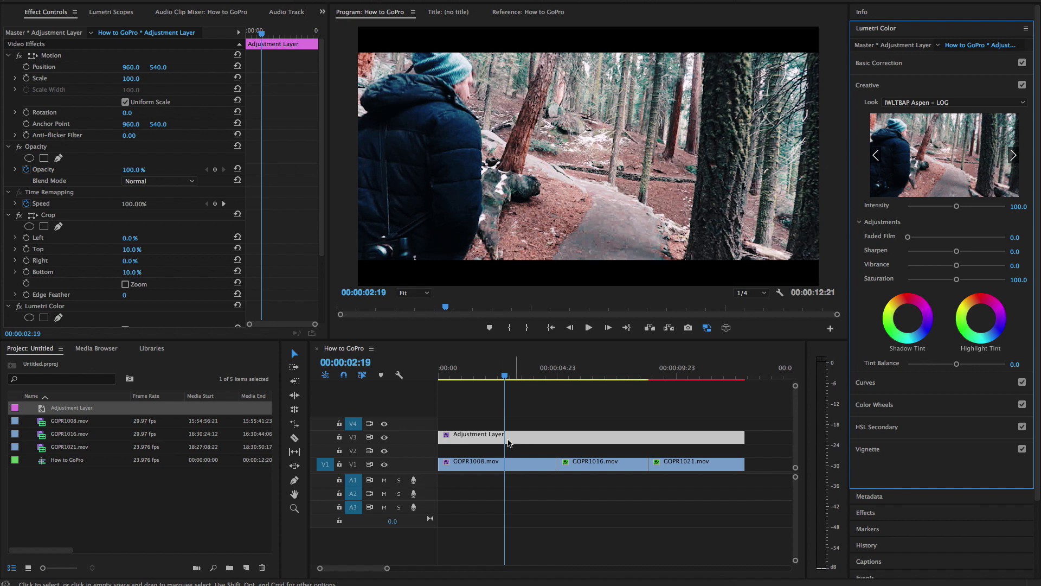
- Set the Creative look's Intensity to 65.6 on the adjustment layer and play back GOPR1008.mov to check the grade
left_click(879, 29)
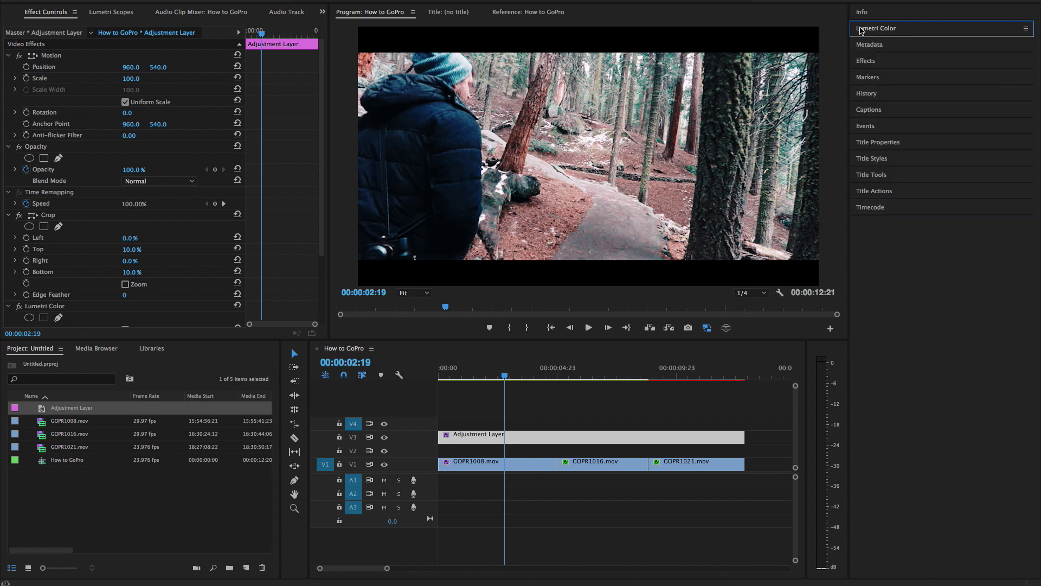
left_click(888, 30)
left_click(879, 87)
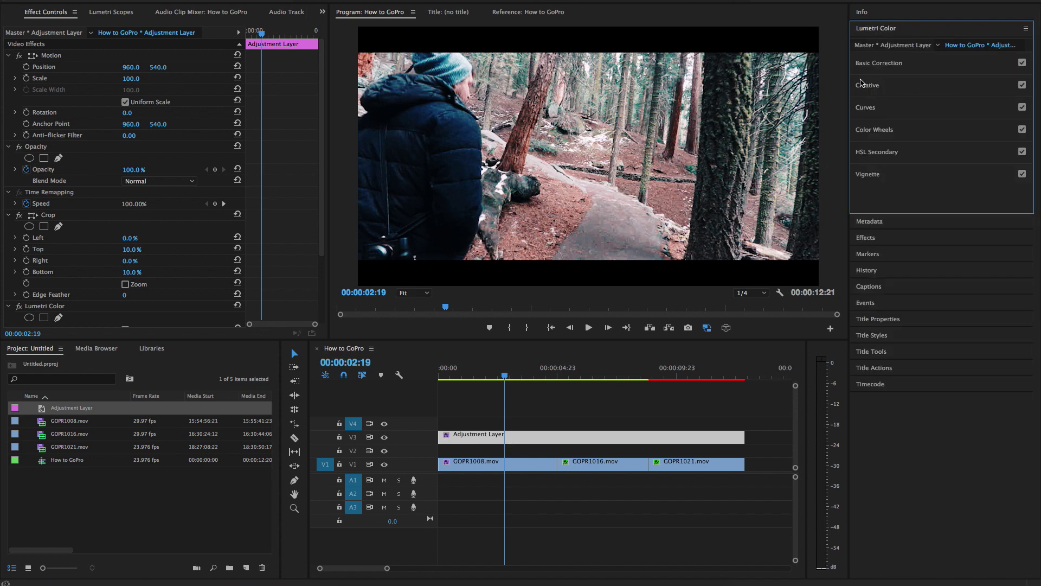
left_click(871, 86)
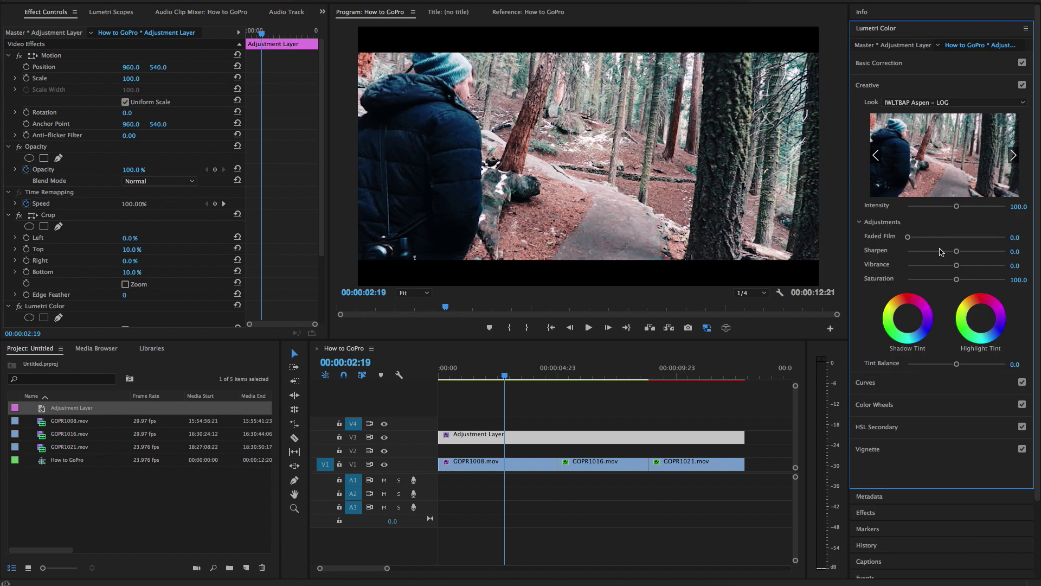
mouse_move(506, 378)
left_mouse_down()
mouse_move(601, 378)
mouse_move(491, 378)
left_mouse_up()
mouse_move(955, 208)
left_mouse_down()
mouse_move(925, 208)
mouse_move(940, 209)
left_mouse_up()
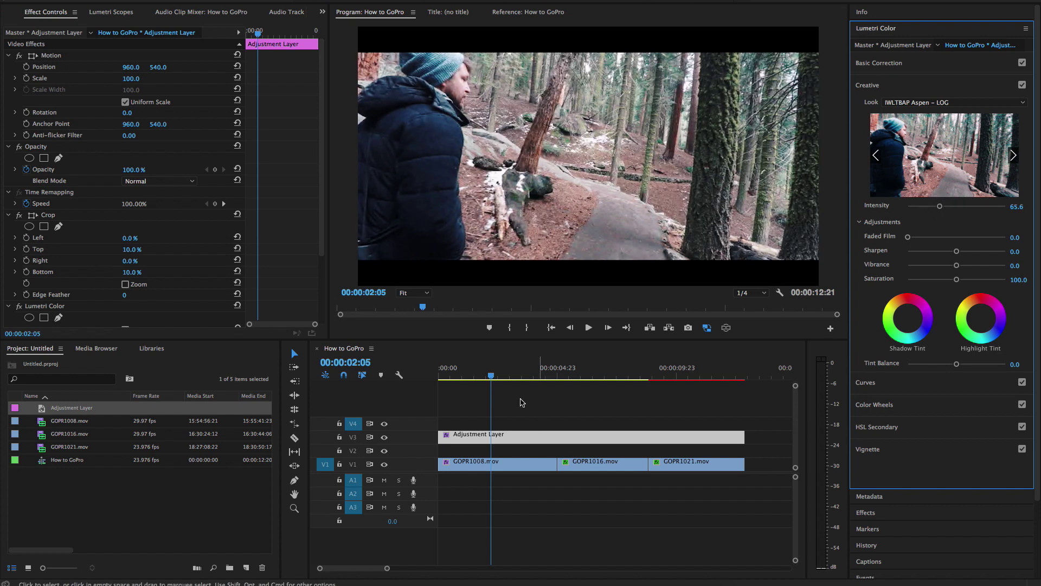
left_click_drag(519, 373, 498, 373)
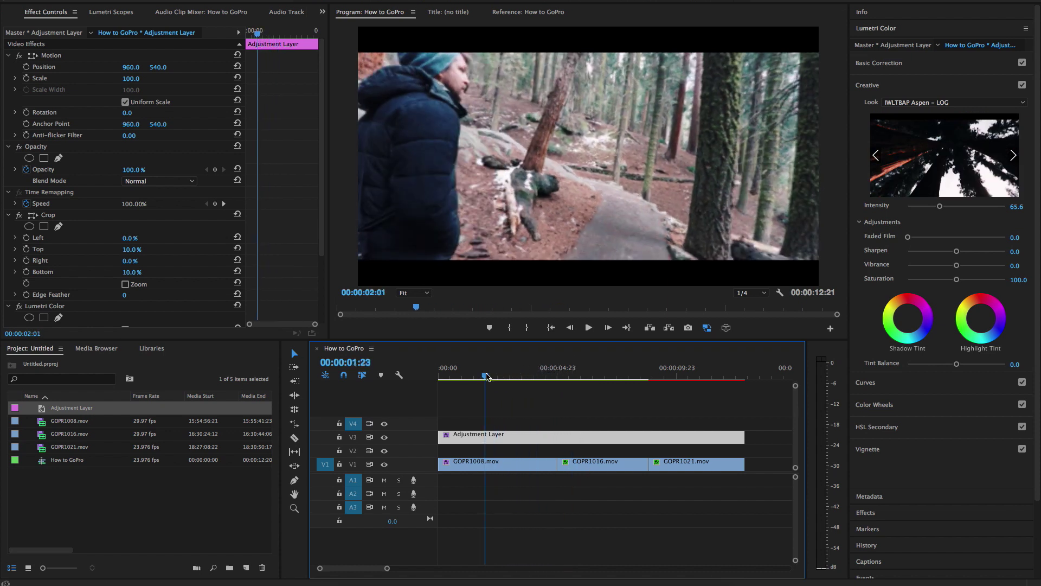
key("space")
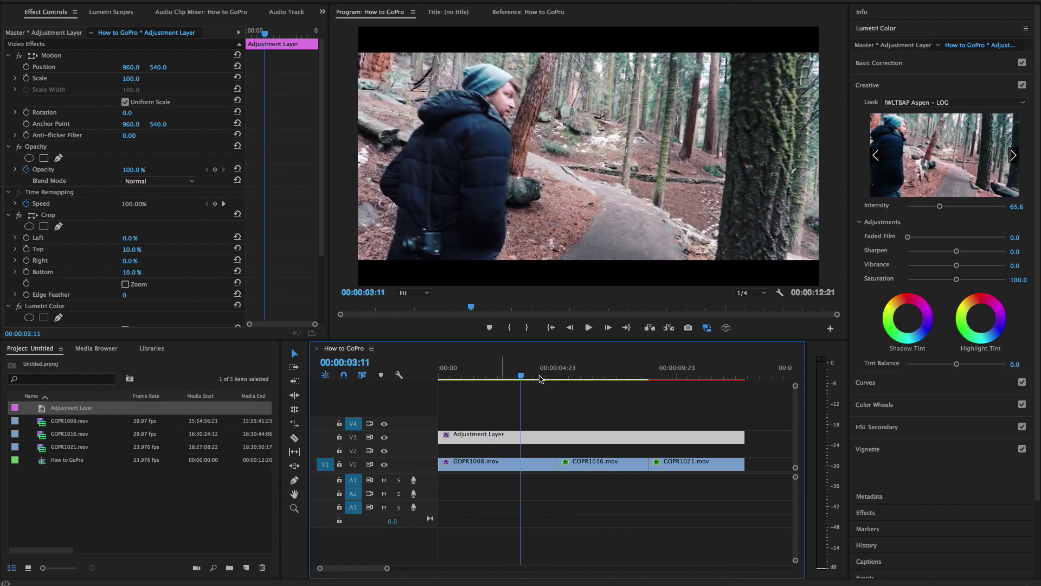
key("space")
- Brighten GOPR1016.mov in Lumetri Color's Basic Correction with Shadows at 44.4 and Blacks at 12.2, and scrub the sequence to compare the shots
mouse_move(597, 374)
left_mouse_down()
mouse_move(530, 373)
mouse_move(588, 373)
left_mouse_up()
left_click(591, 470)
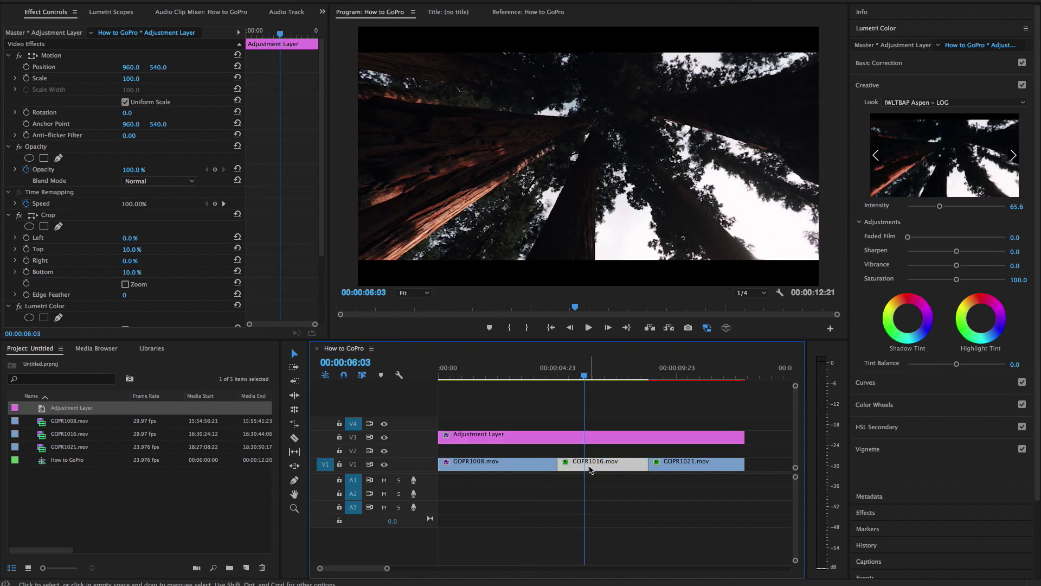
left_click(895, 63)
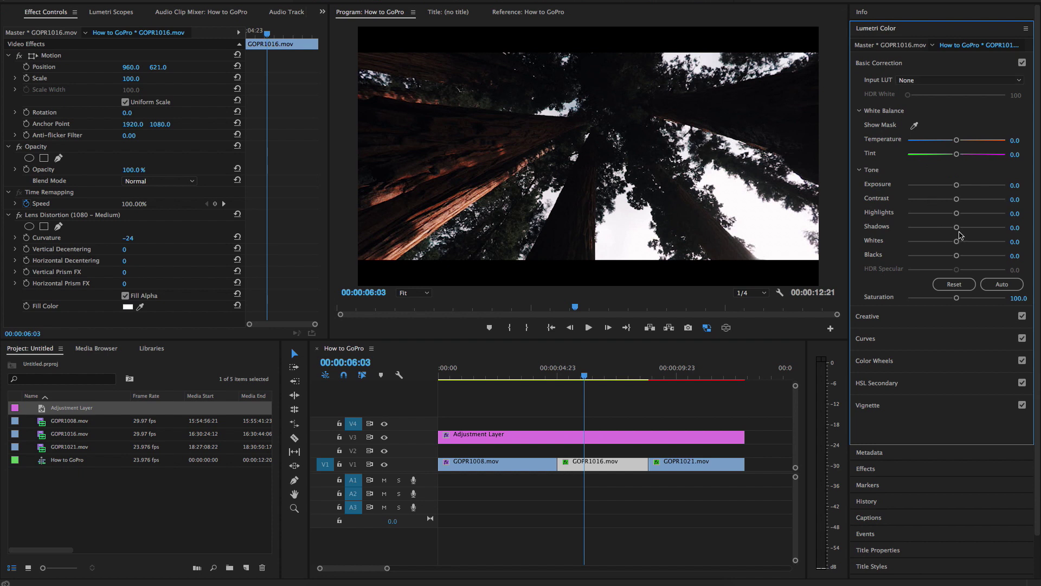
left_click_drag(958, 230, 978, 232)
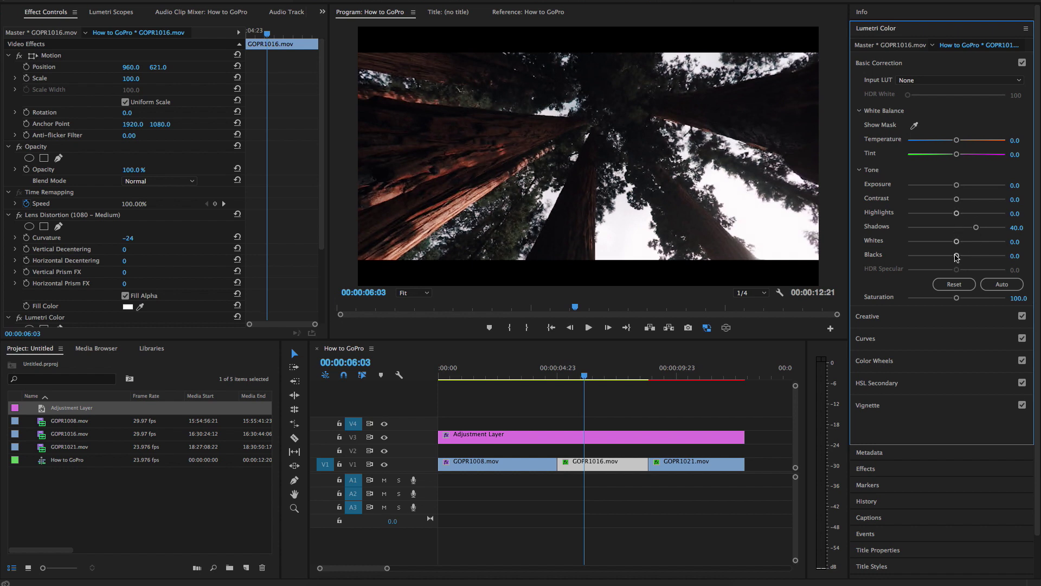
left_click_drag(958, 256, 979, 227)
left_click(531, 376)
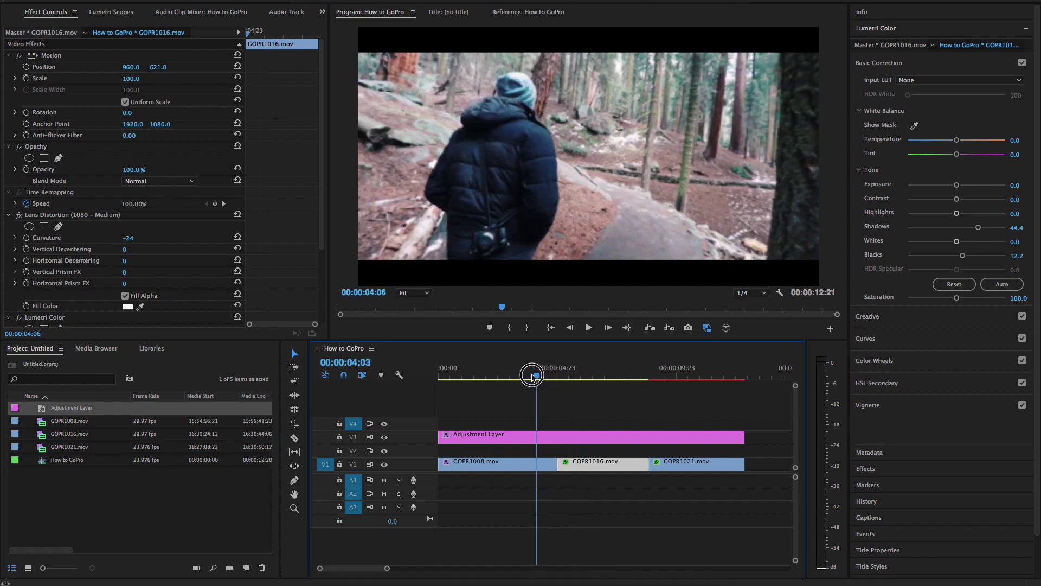
left_click_drag(531, 377, 612, 386)
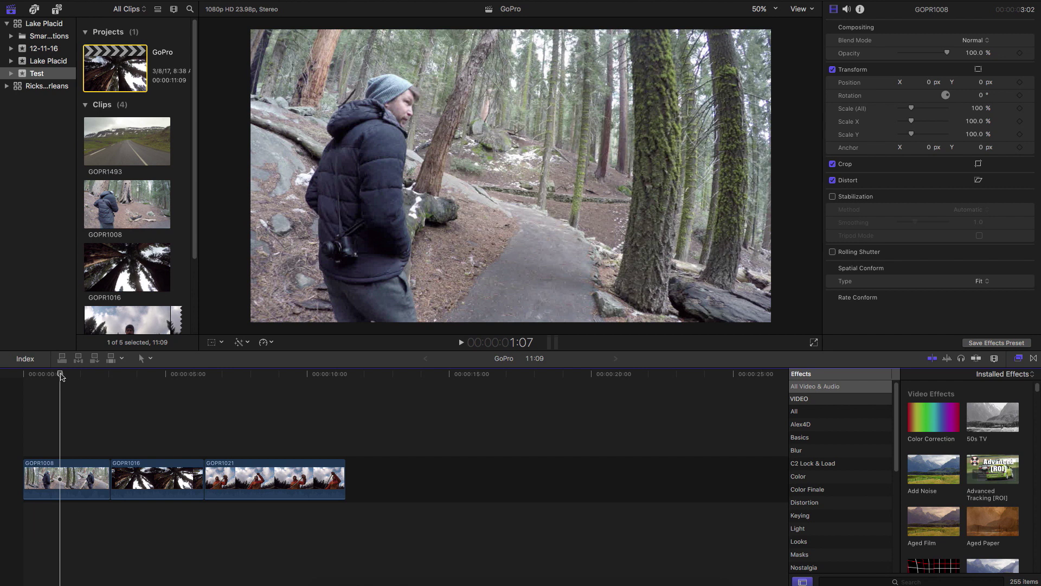
- Scrub the GoPro project in Final Cut Pro, and review the Alex4D Wide Angle Fix and FCPX LUT Loader pages in the browser
left_click_drag(61, 377, 91, 378)
left_click_drag(96, 378, 54, 382)
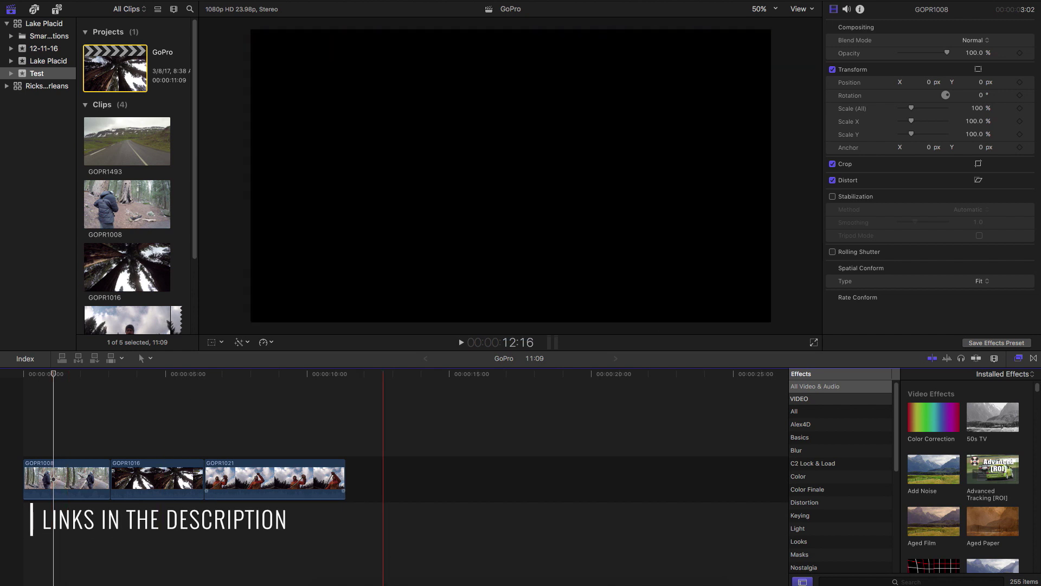
left_click(399, 579)
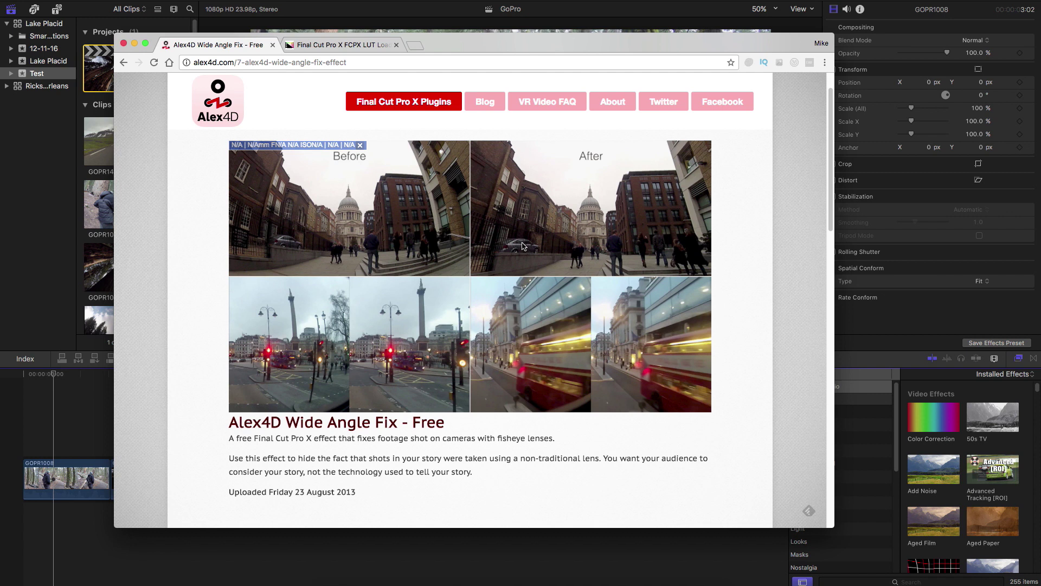
scroll(504, 239, "down", 10)
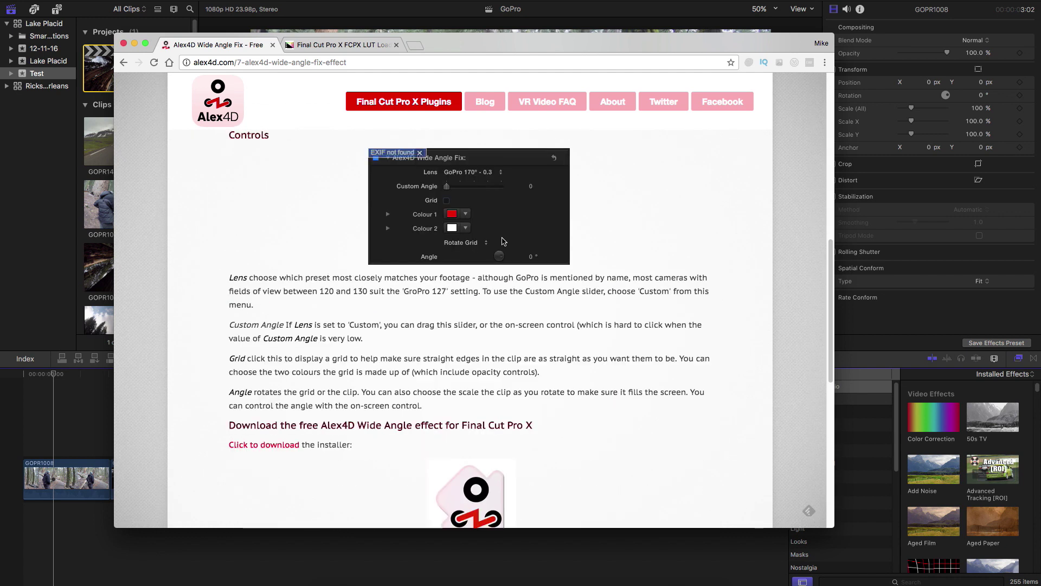
scroll(503, 242, "down", 1)
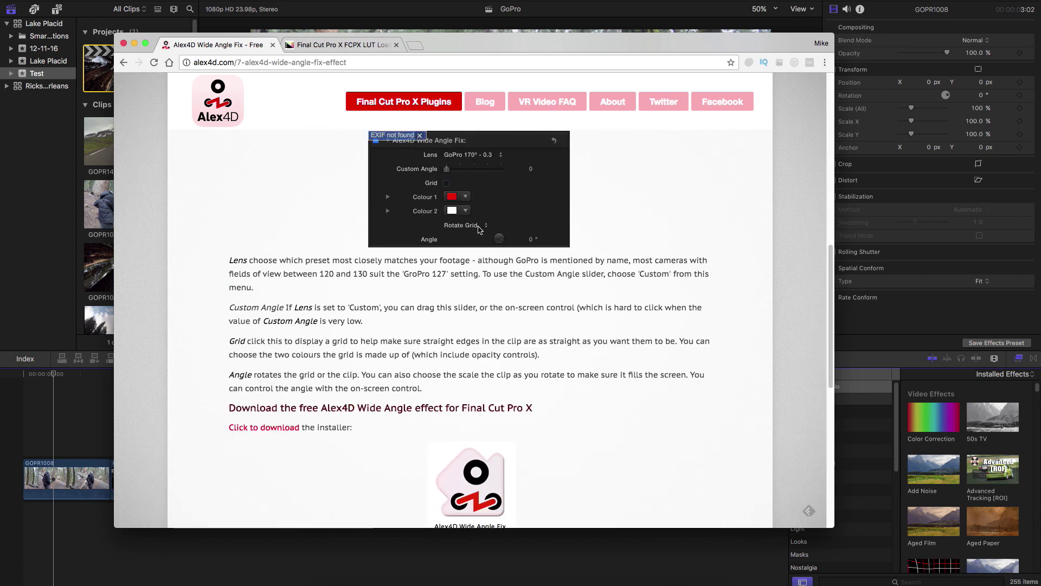
left_click(327, 45)
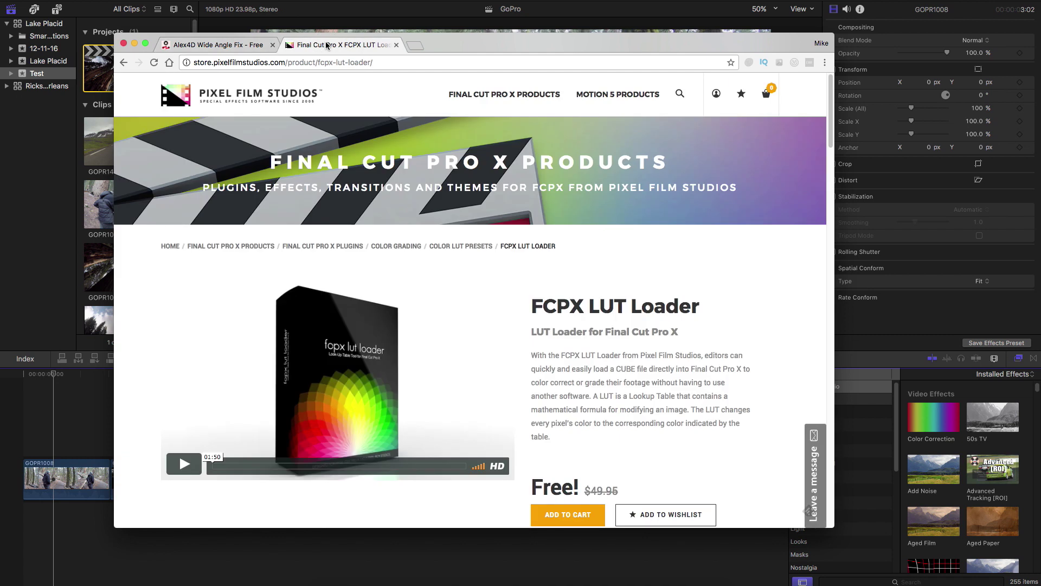
scroll(437, 160, "down", 5)
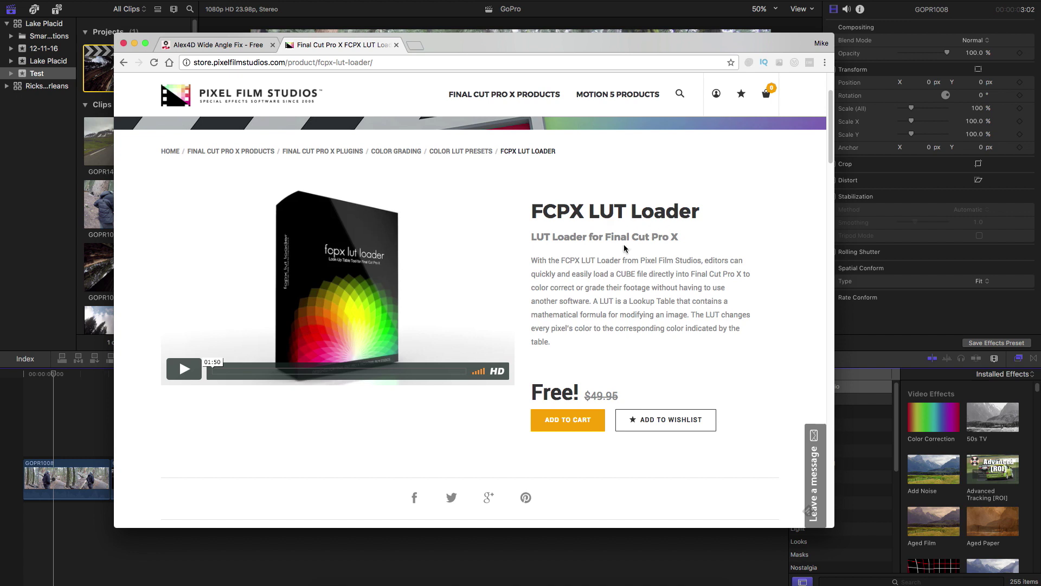
scroll(624, 248, "up", 5)
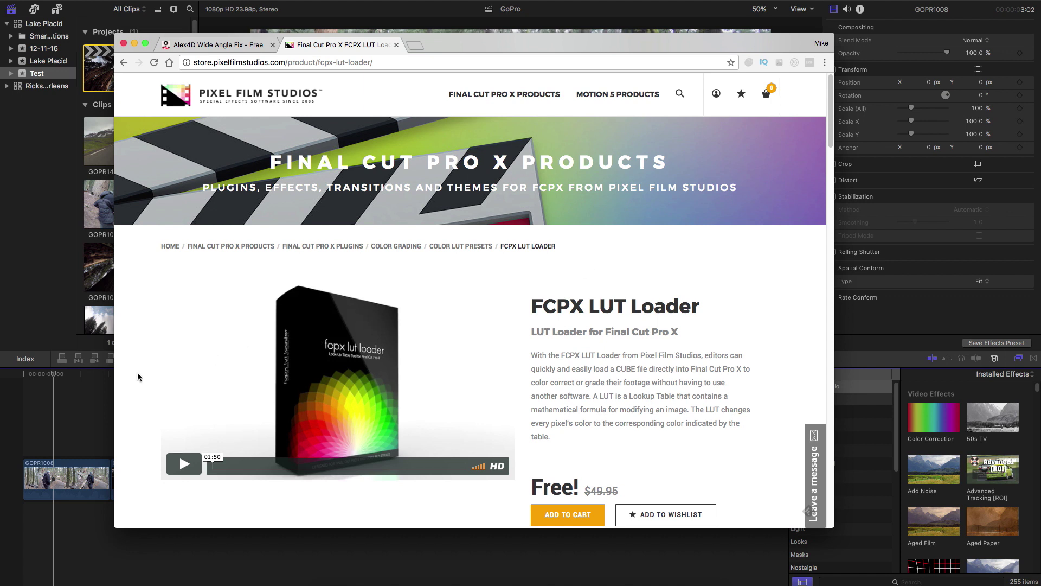
- Switch back to Final Cut Pro, search the effects for "alex" and apply Alex4D Wide Angle Fix to the GOPR1008 clip
left_click(68, 408)
left_click_drag(54, 373, 60, 481)
left_click(60, 481)
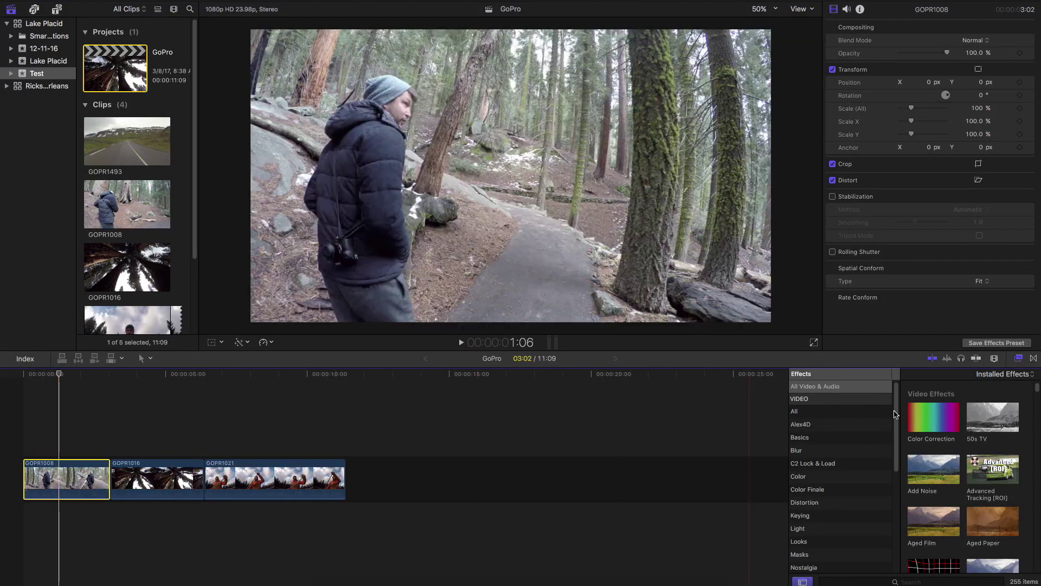
left_click(867, 580)
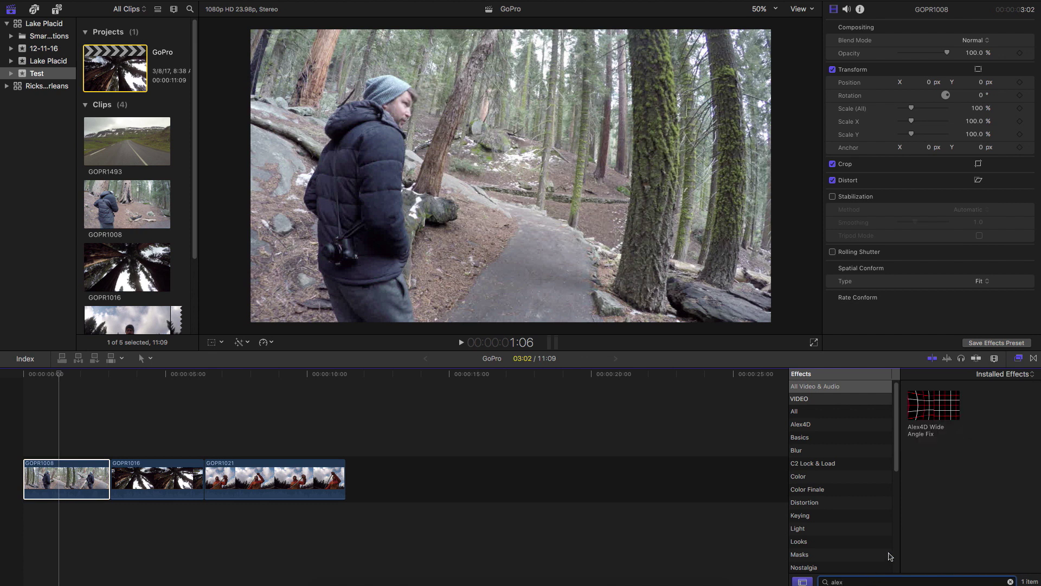
left_click_drag(936, 406, 87, 477)
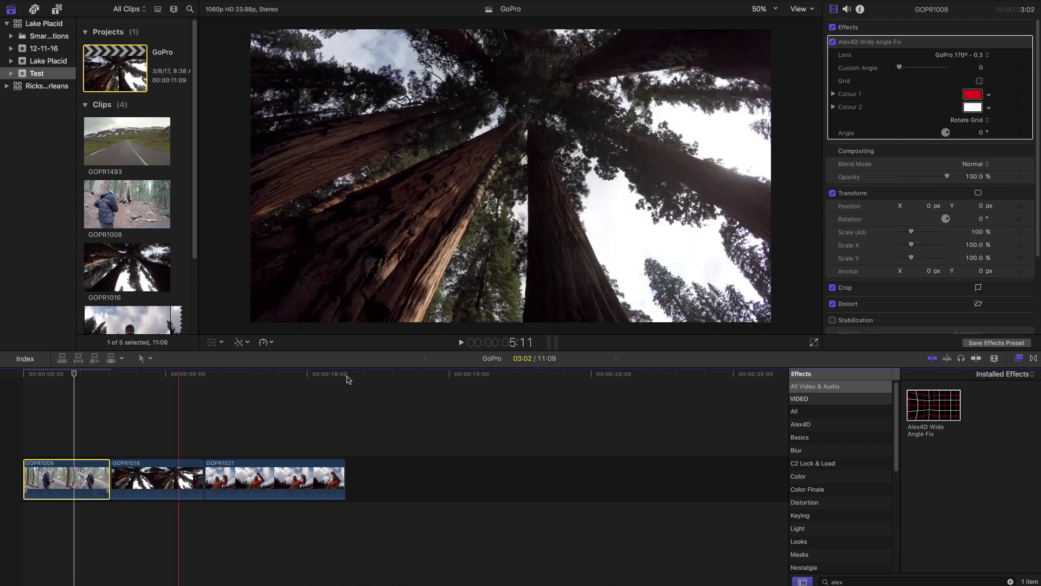
- Compare GOPR1008 with the Alex4D Wide Angle Fix off and on, leave it enabled and play the clip
left_click(833, 42)
left_click(833, 42)
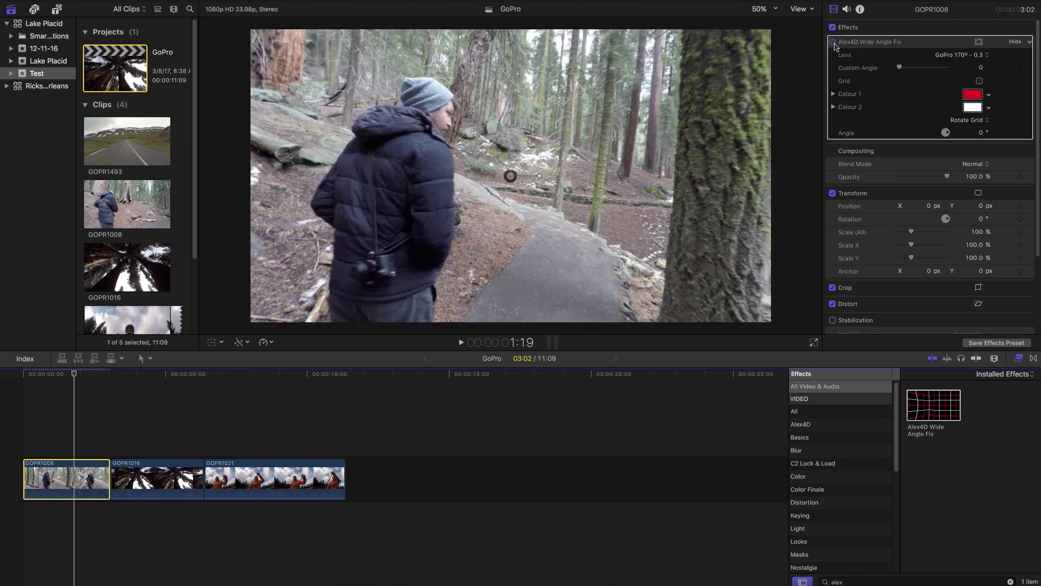
left_click(833, 42)
left_click(835, 45)
key("space")
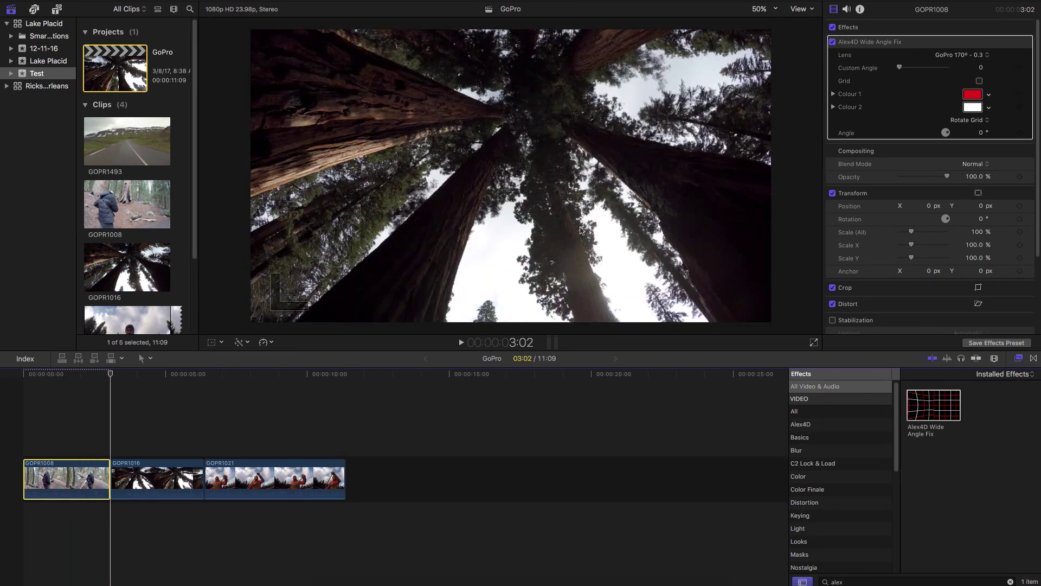
- Set the Wide Angle Fix lens on GOPR1008 to GoPro 127º - 0.2 and check the result across the clip
left_click(80, 375)
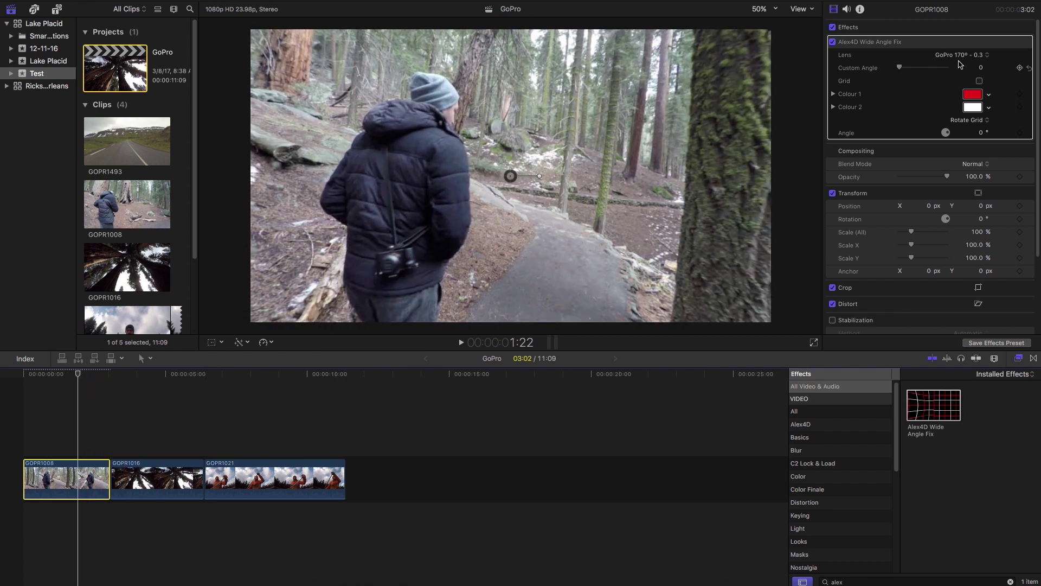
left_click(960, 56)
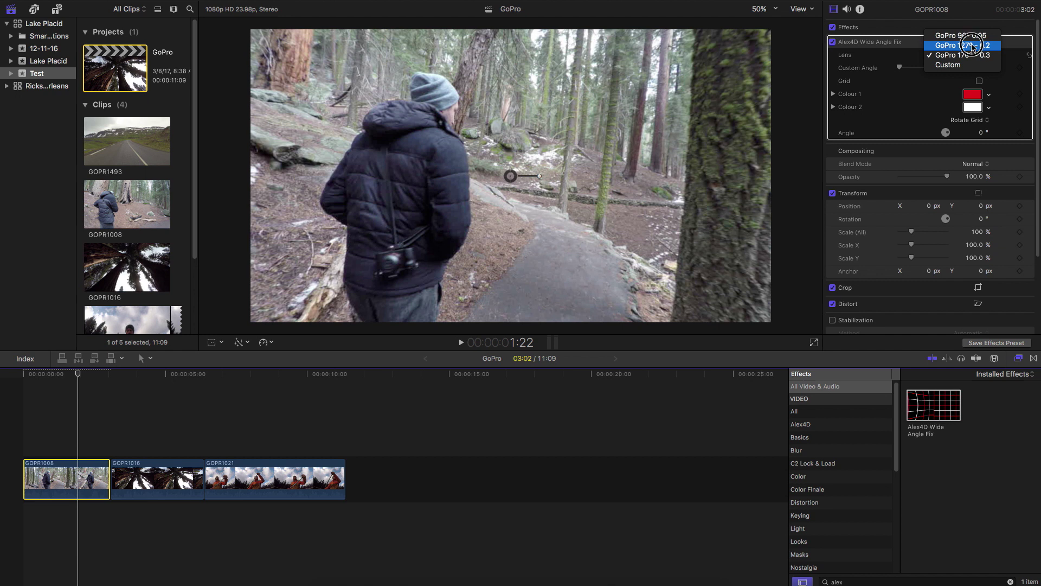
left_click(973, 46)
key("space")
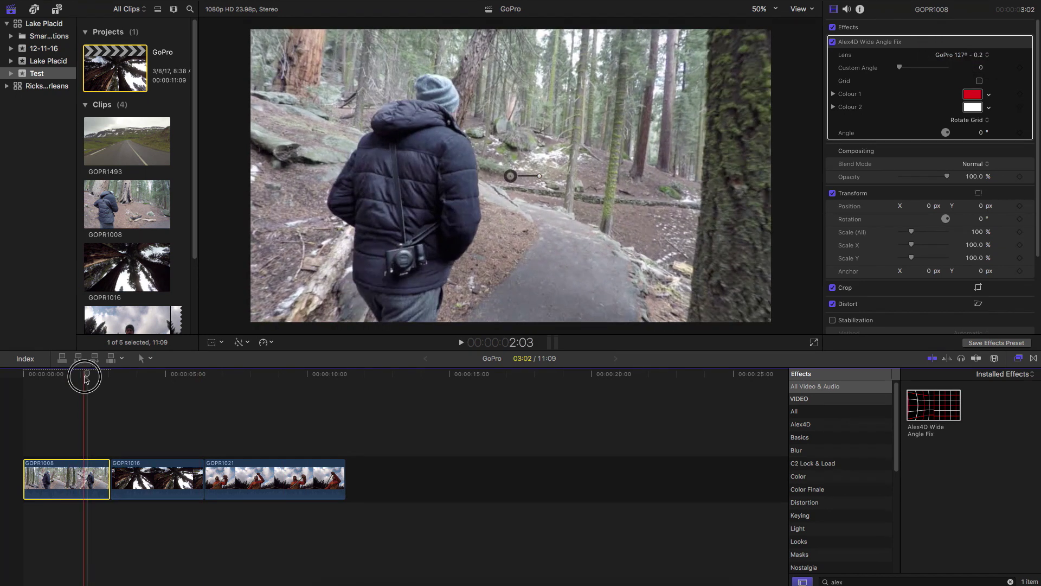
left_click_drag(85, 373, 69, 375)
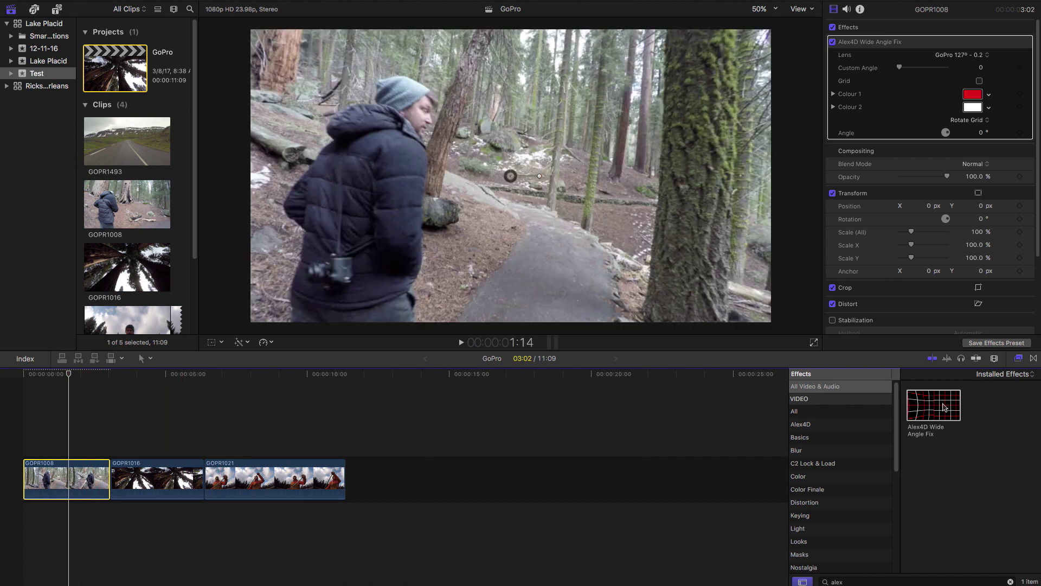
- Apply Alex4D Wide Angle Fix to the GOPR1021 clip and play back the timeline
left_click_drag(933, 405, 277, 475)
key("space")
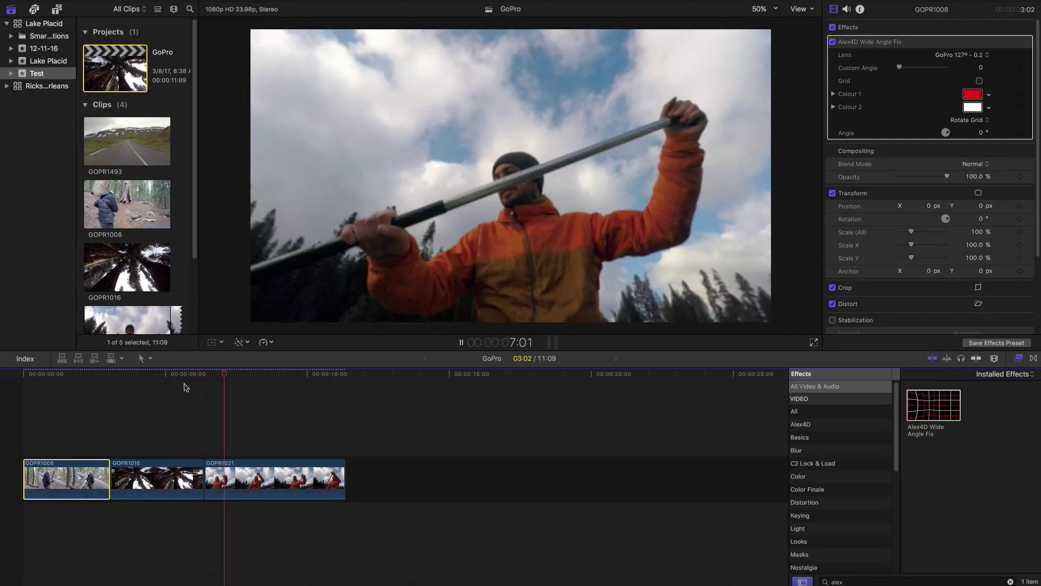
- Search the effects for "letter" and apply Letterbox to the GOPR1008 clip
left_click_drag(125, 375, 70, 378)
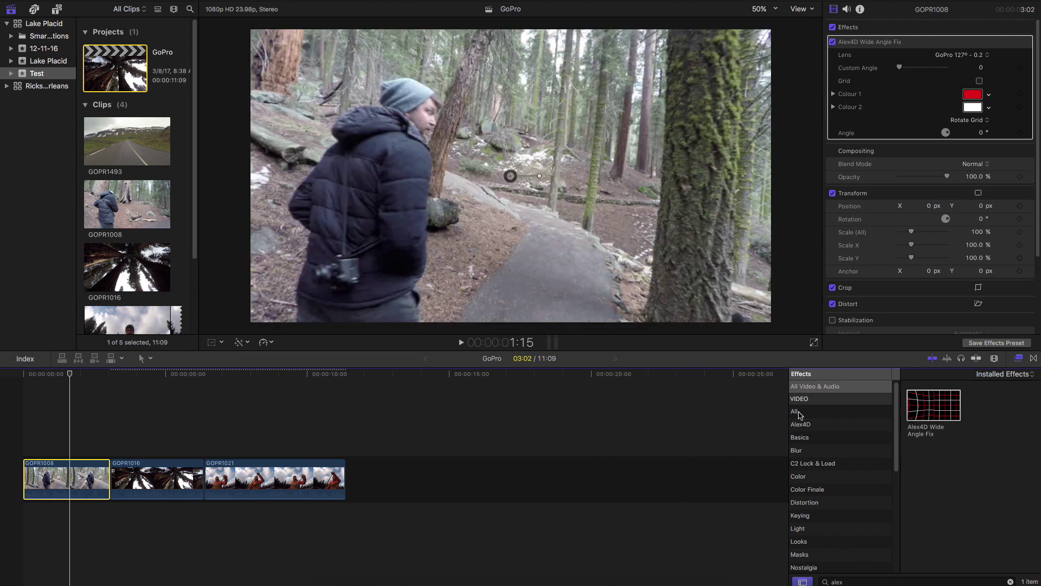
left_click(860, 582)
type("letter")
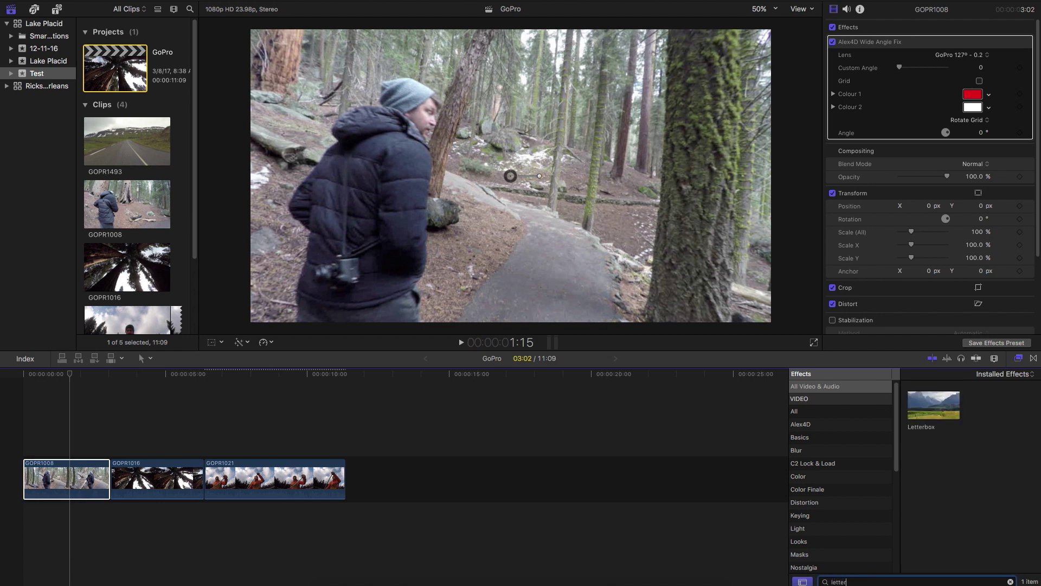
left_click_drag(925, 419, 63, 477)
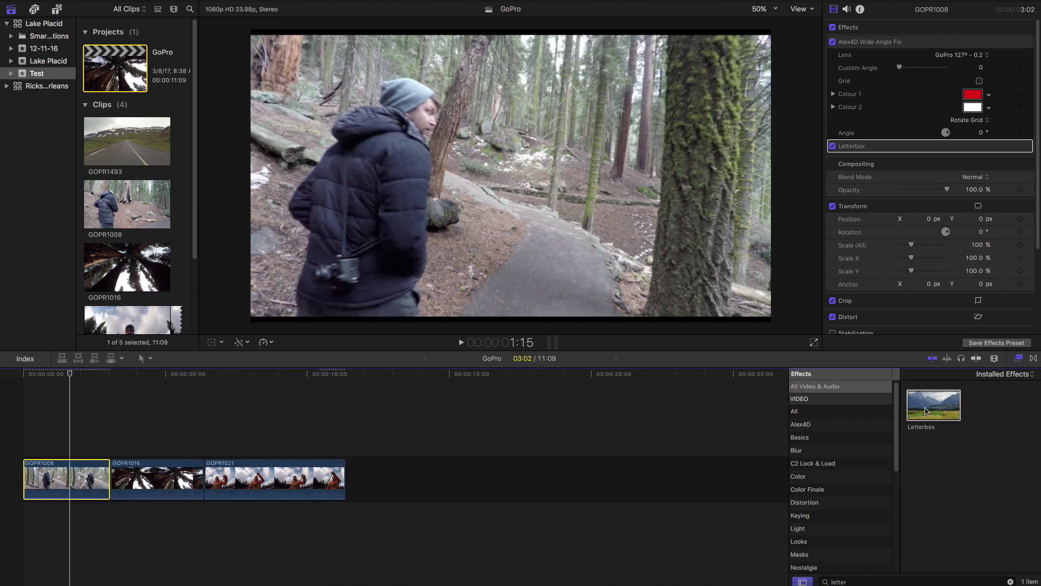
left_click(79, 480)
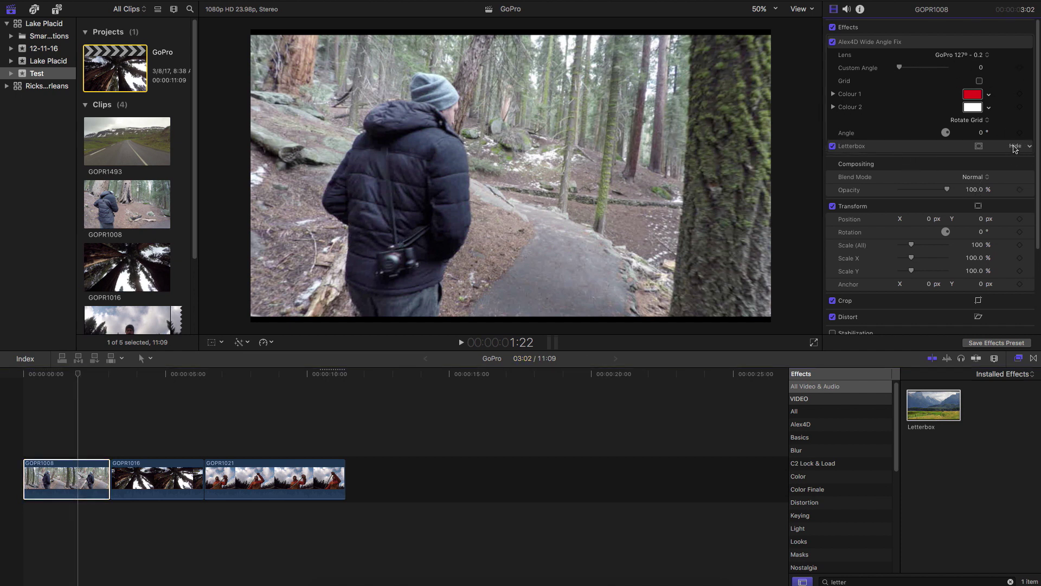
- Show the Letterbox settings on GOPR1008, set the aspect ratio to 2.35:1 and briefly play the clip
left_click(1014, 146)
left_click(977, 159)
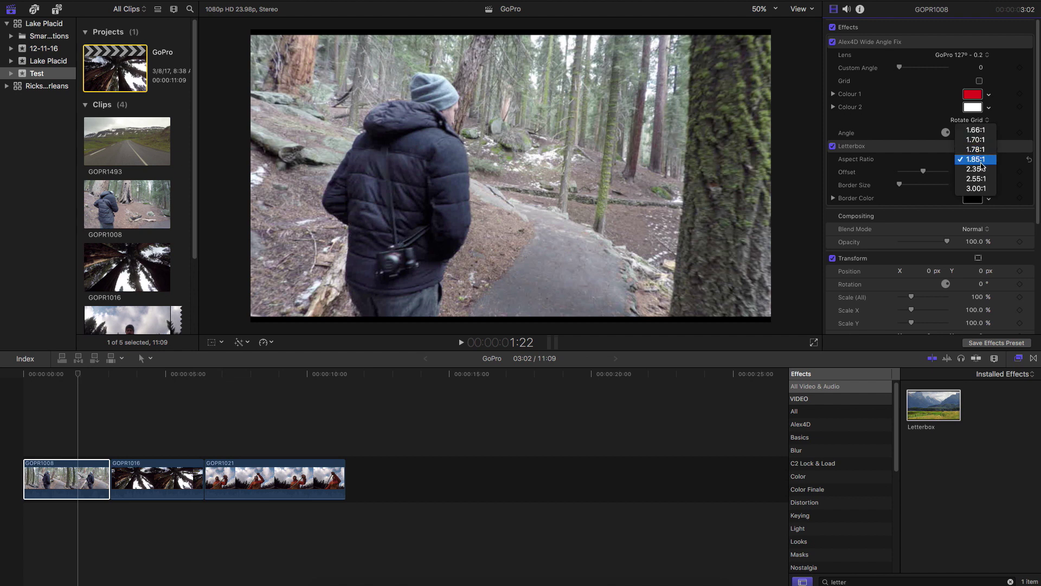
left_click(982, 168)
left_click(978, 160)
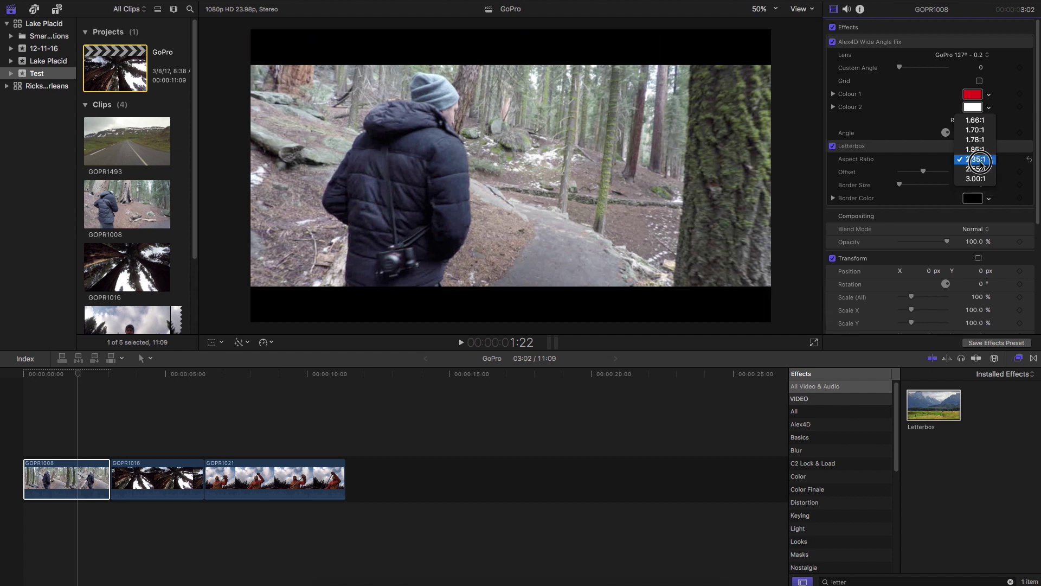
left_click(981, 162)
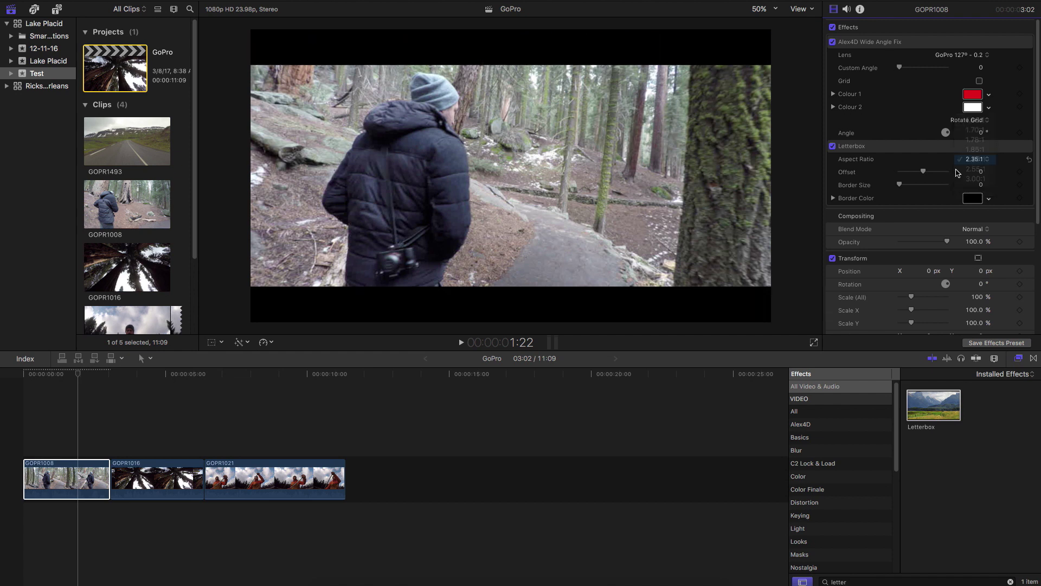
key("space")
key("space")
- Apply Letterbox to the GOPR1016 clip and set its aspect ratio to 2.35:1
left_click(134, 483)
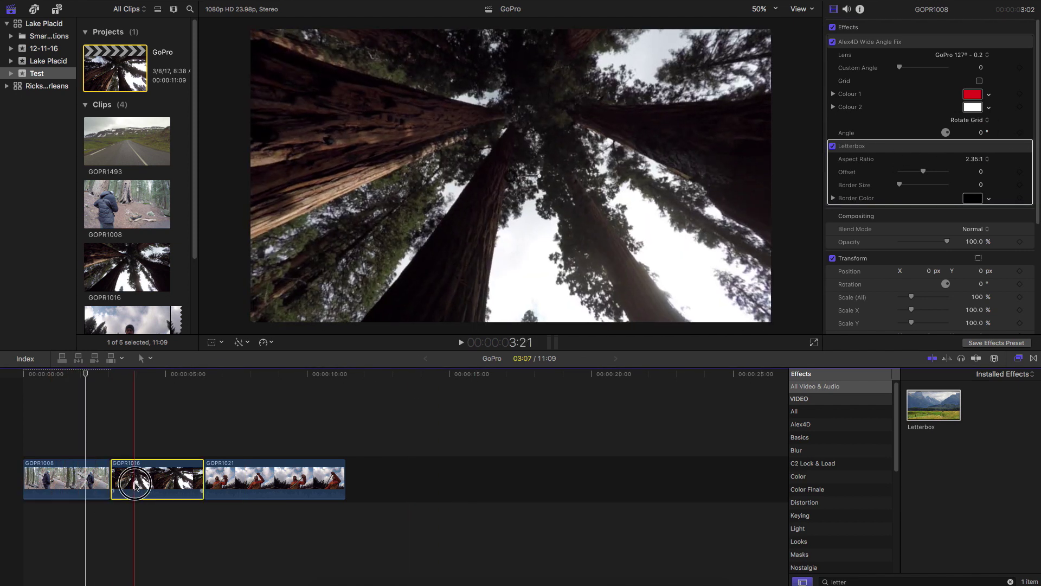
left_click_drag(934, 405, 187, 469)
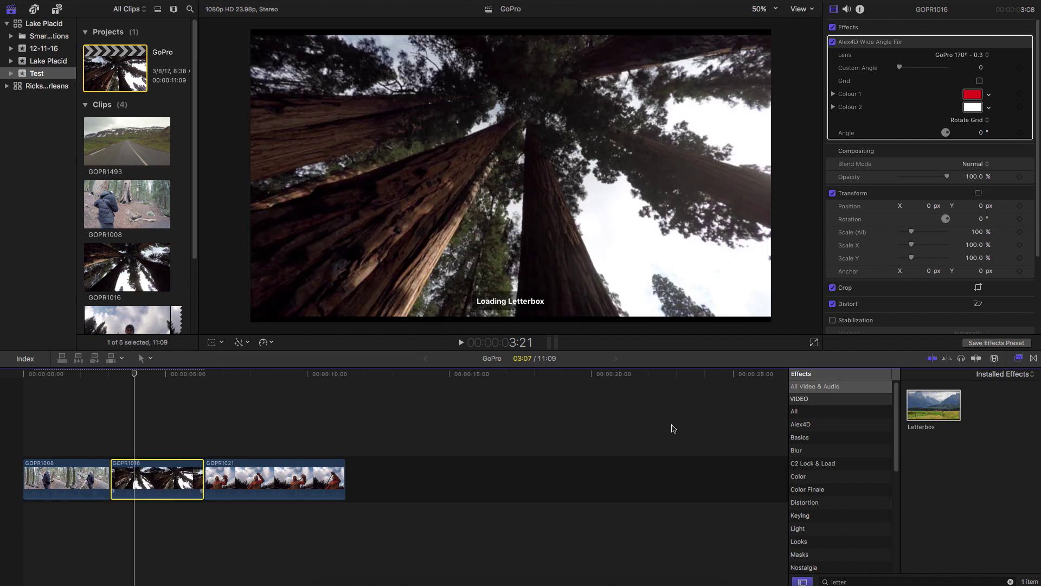
left_click(158, 477)
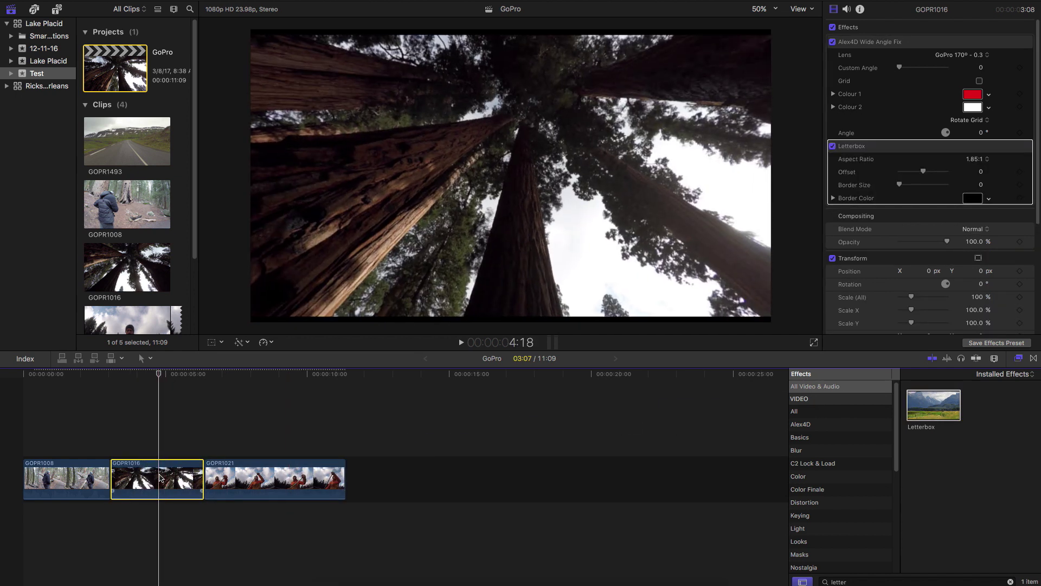
left_click(975, 159)
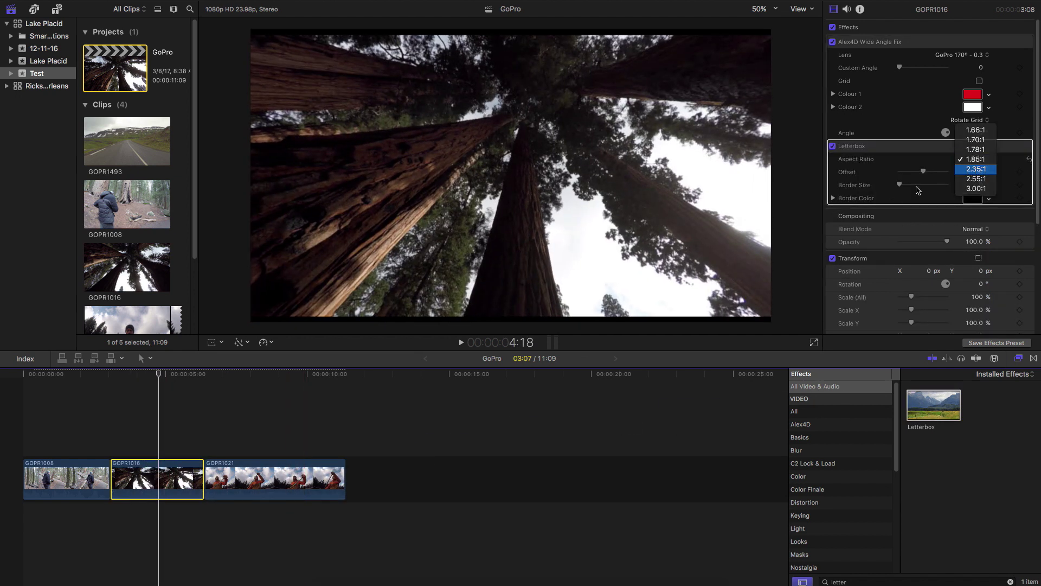
left_click(975, 170)
- Apply Letterbox to the GOPR1021 clip and set its aspect ratio to 2.35:1
left_click(262, 477)
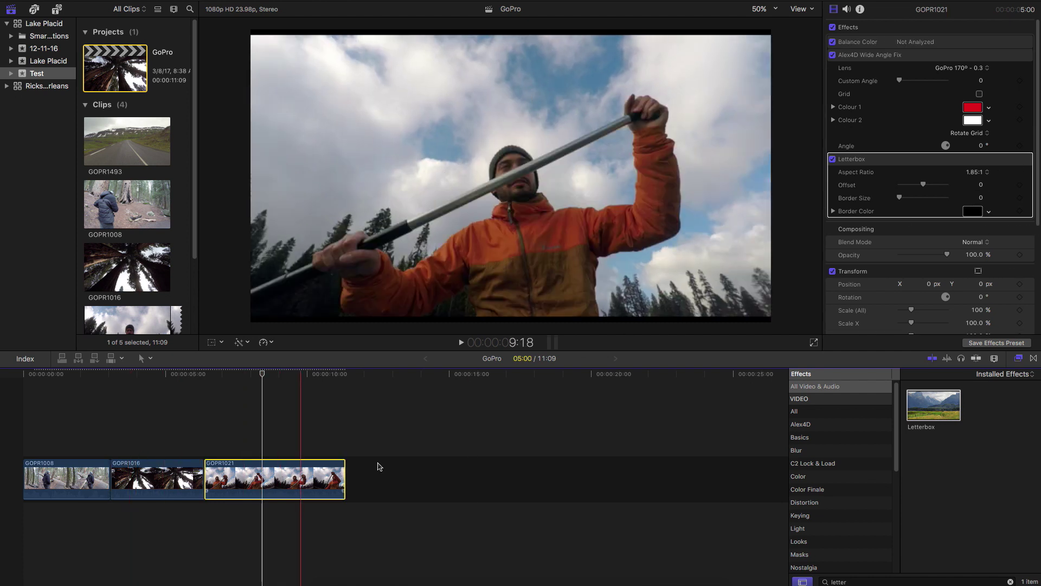
left_click_drag(930, 411, 950, 430)
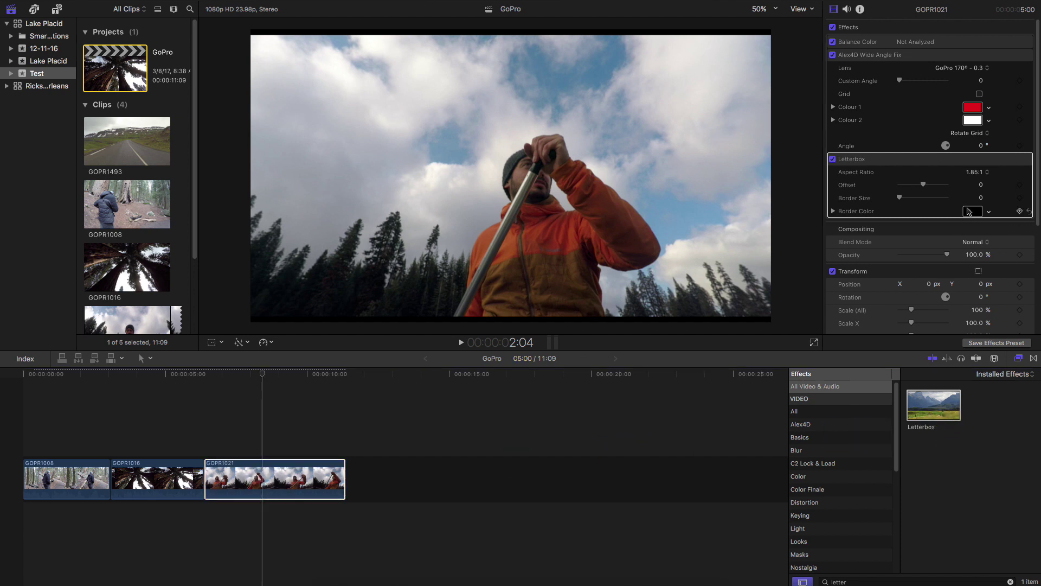
left_click(979, 172)
left_click(976, 184)
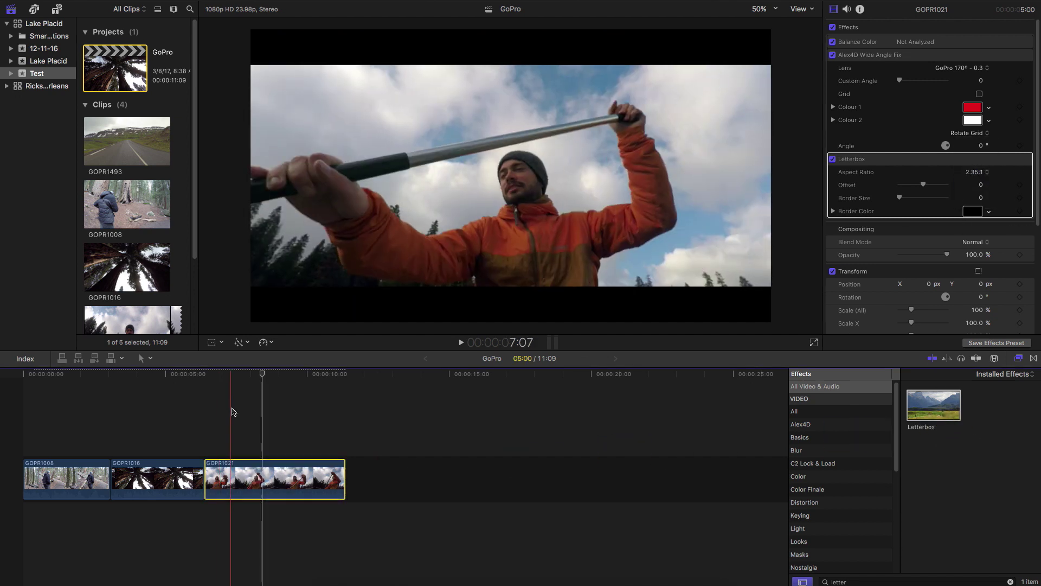
- Play back the timeline to check the letterboxing across the clips
left_click(158, 416)
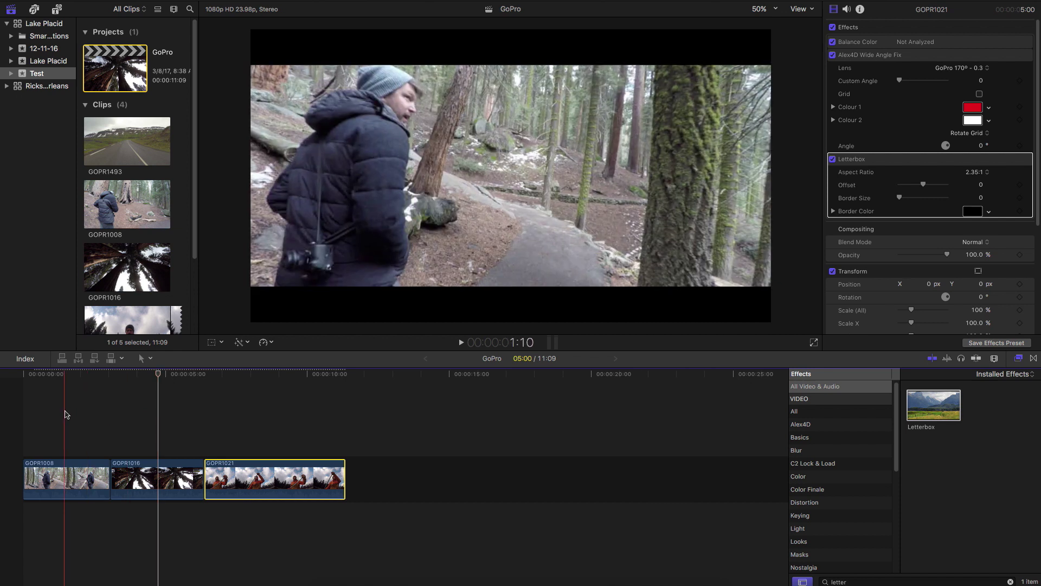
key("space")
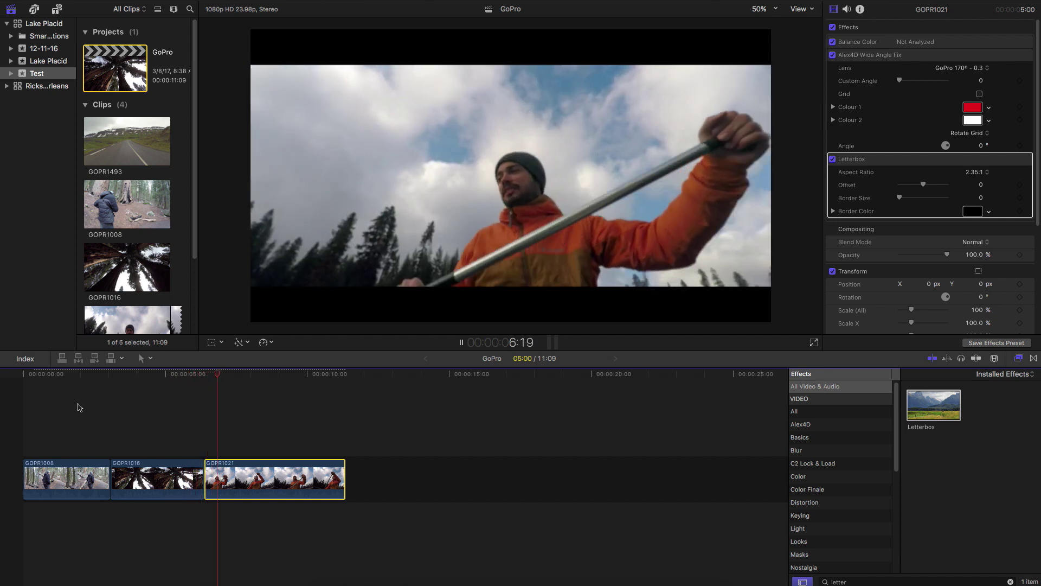
key("space")
- Search the effects for "LUT" and apply FCPX LUT Loader to the GOPR1008 clip
left_click(64, 478)
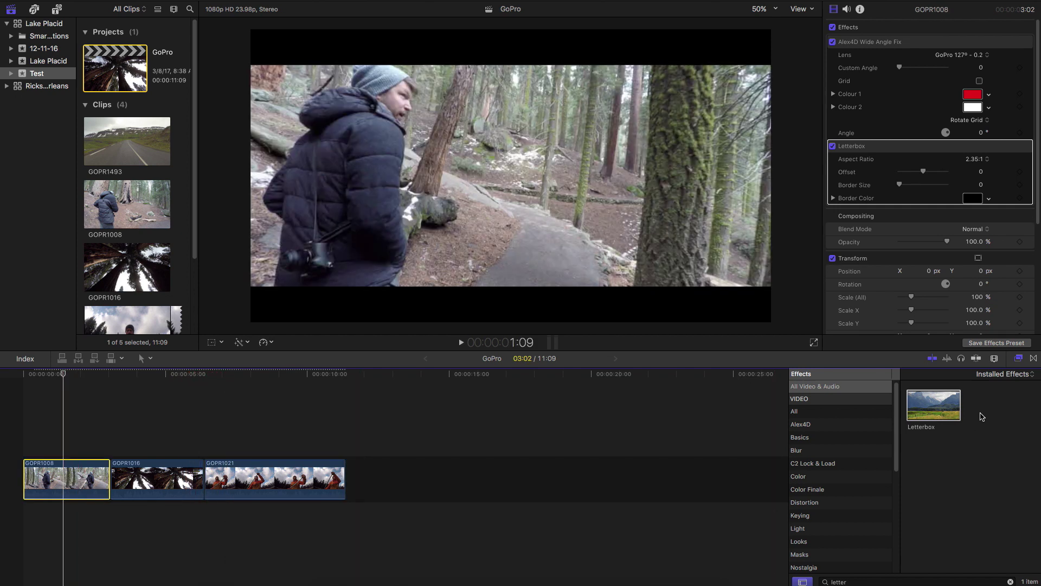
mouse_move(898, 408)
left_mouse_down()
mouse_move(897, 422)
mouse_move(896, 400)
left_mouse_up()
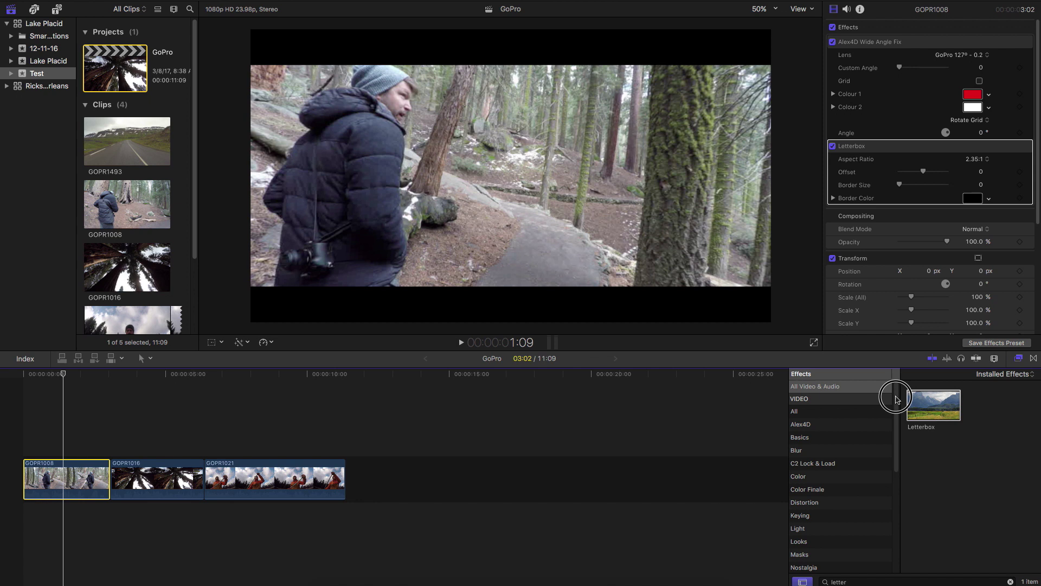
mouse_move(896, 400)
left_mouse_down()
mouse_move(895, 437)
mouse_move(896, 400)
left_mouse_up()
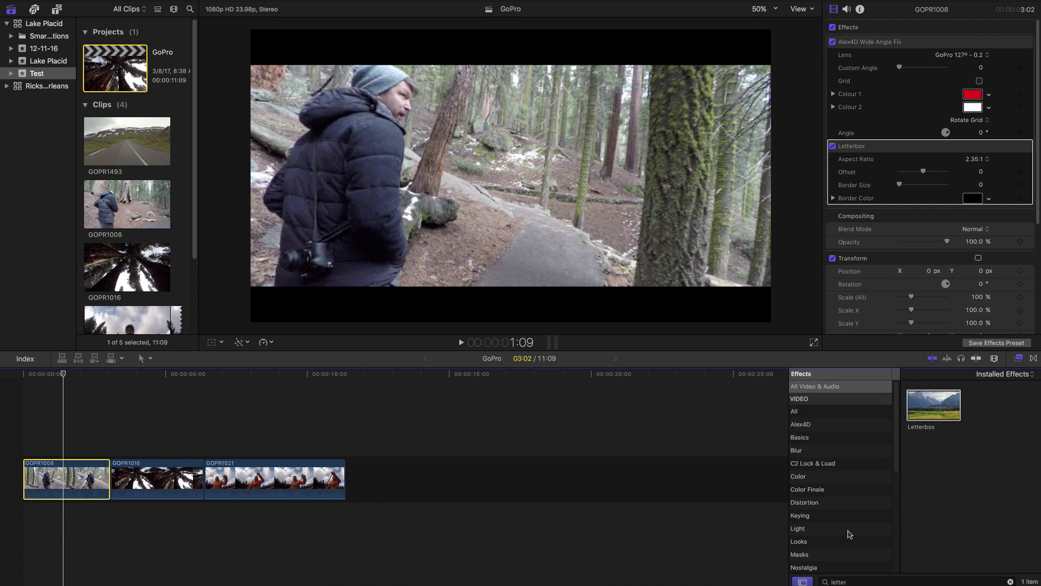
double_click(853, 582)
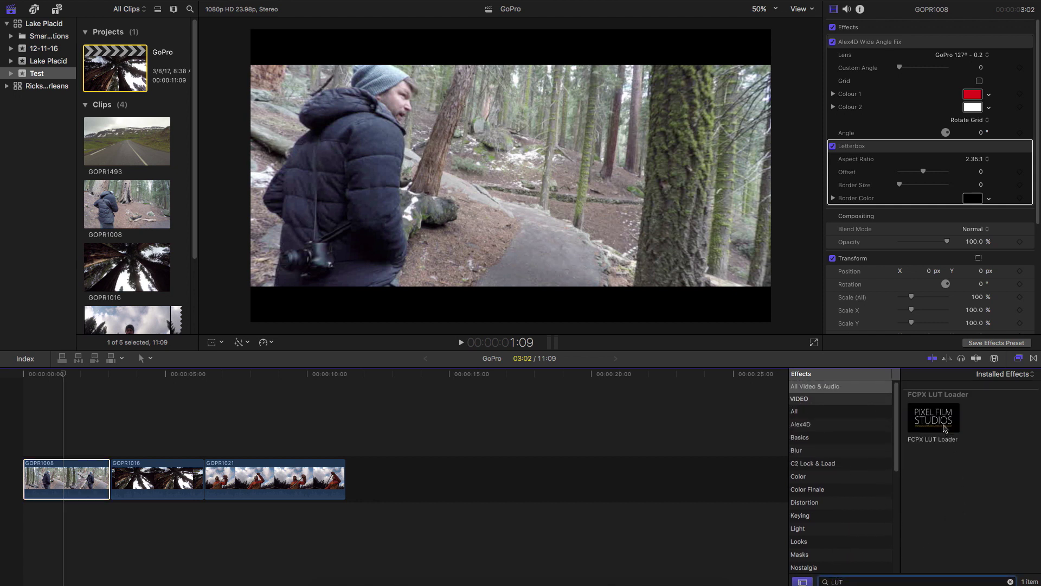
left_click_drag(944, 428, 74, 480)
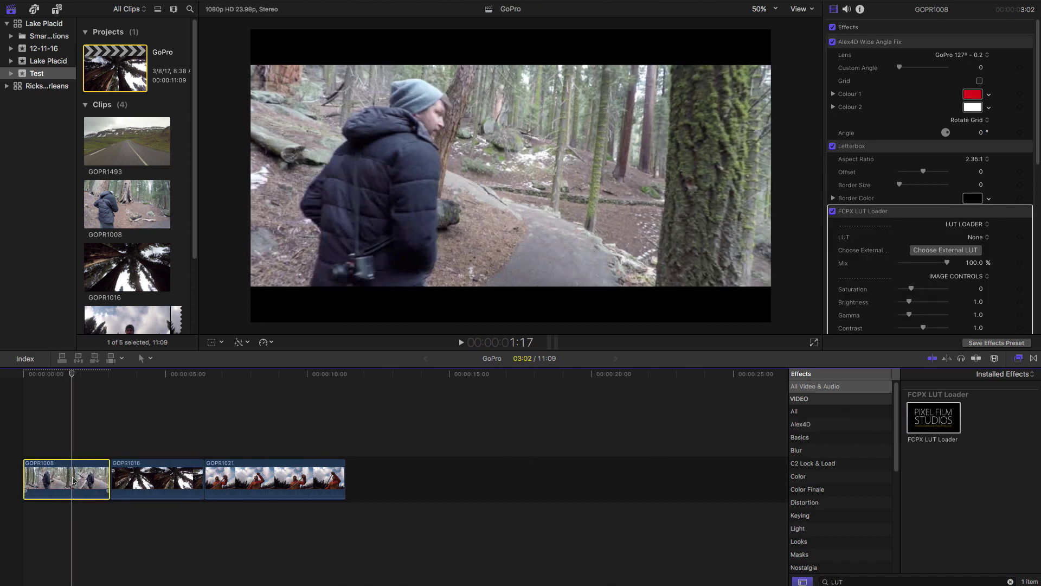
- Load the LOG .cube file from the ASPEN folder as the external LUT on GOPR1008 and set its mix to 65.91 %
left_click_drag(1037, 120, 1038, 149)
left_click(950, 190)
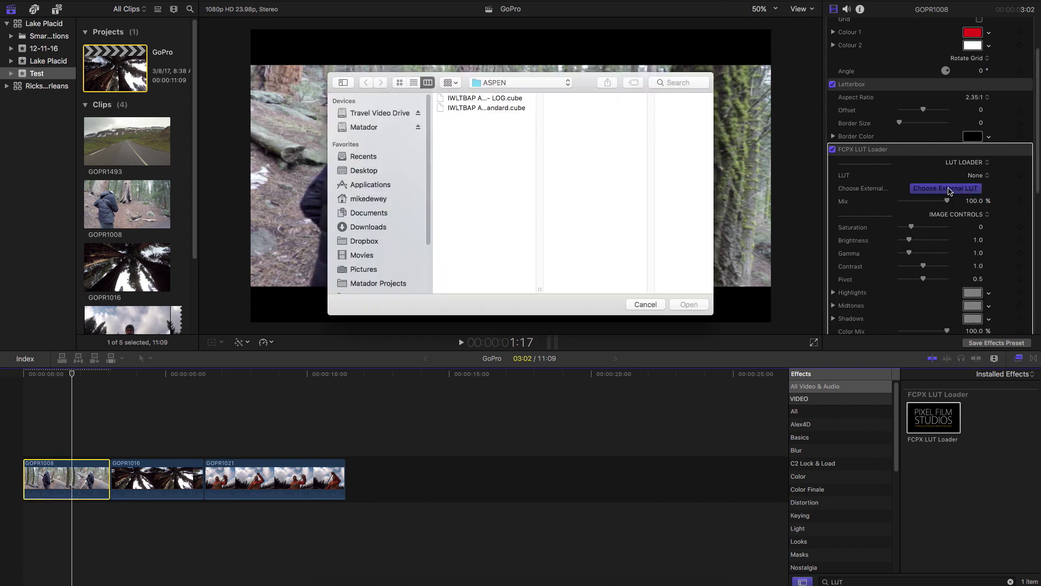
left_click(493, 99)
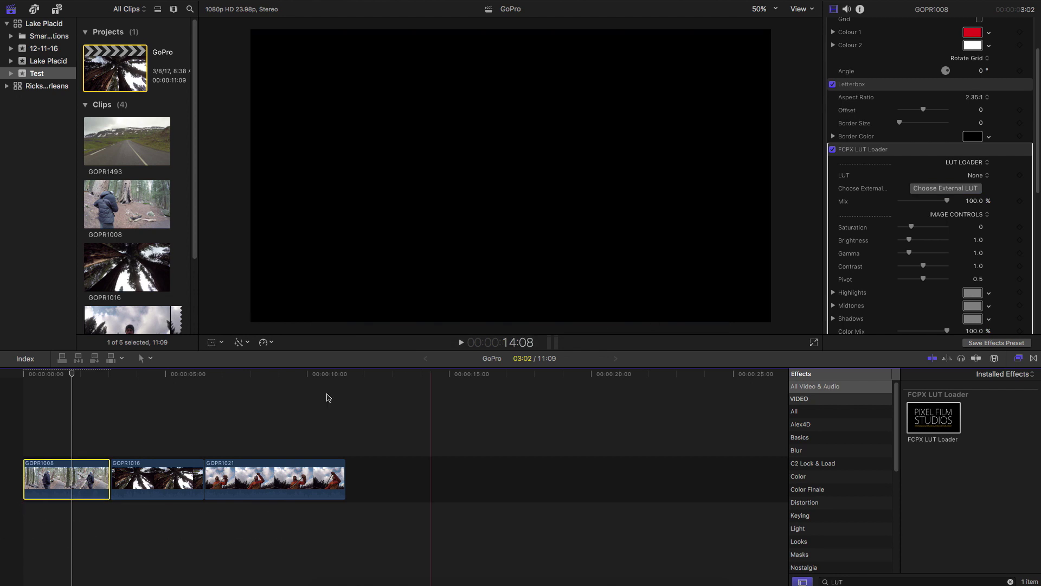
left_click(57, 482)
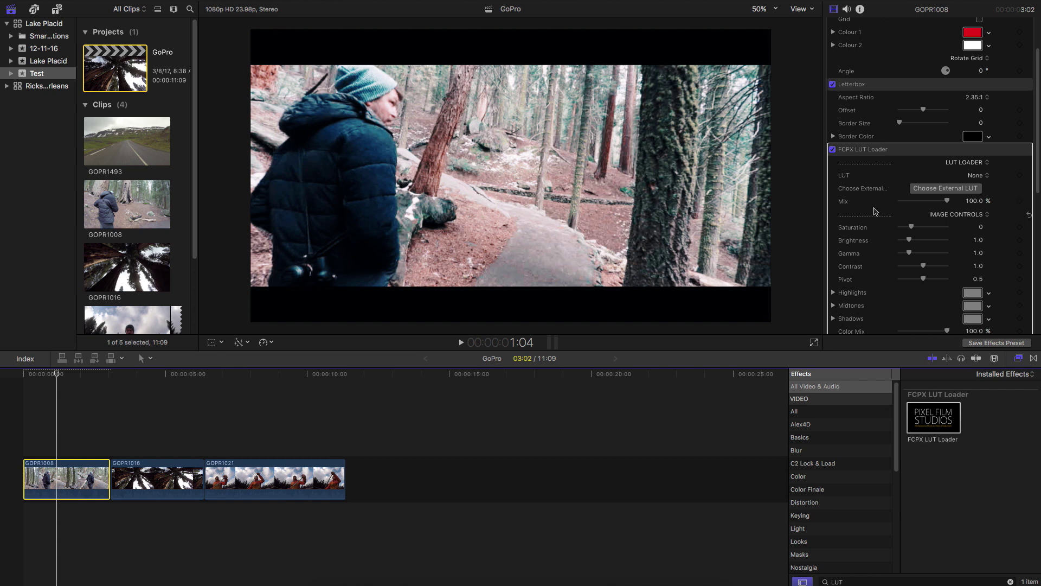
mouse_move(949, 203)
left_mouse_down()
mouse_move(923, 202)
mouse_move(930, 201)
left_mouse_up()
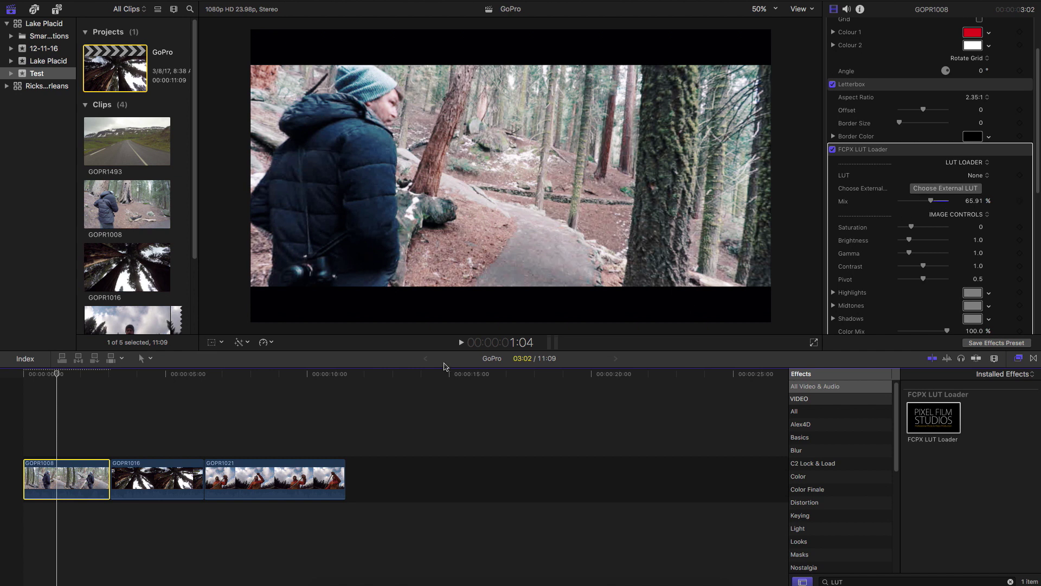
- Apply FCPX LUT Loader to the GOPR1016 clip
left_click(135, 474, "super")
left_click_drag(934, 419, 414, 478)
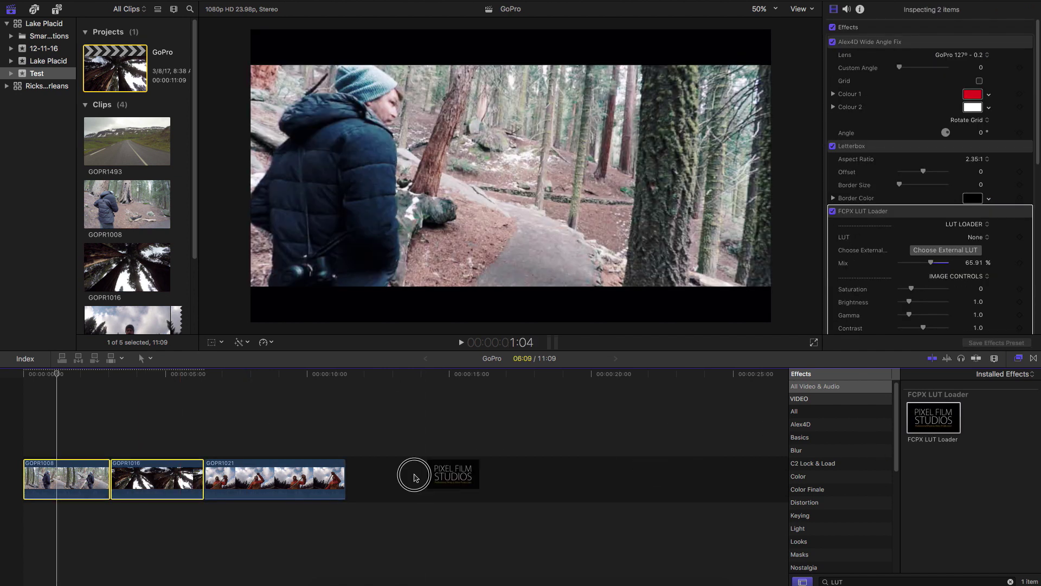
left_click(152, 478)
- Load the ASPEN LOG .cube file as the external LUT on GOPR1016 and set its mix to 63.64 %
left_click(946, 250)
left_click(494, 101)
left_click(689, 305)
left_click_drag(948, 266, 931, 264)
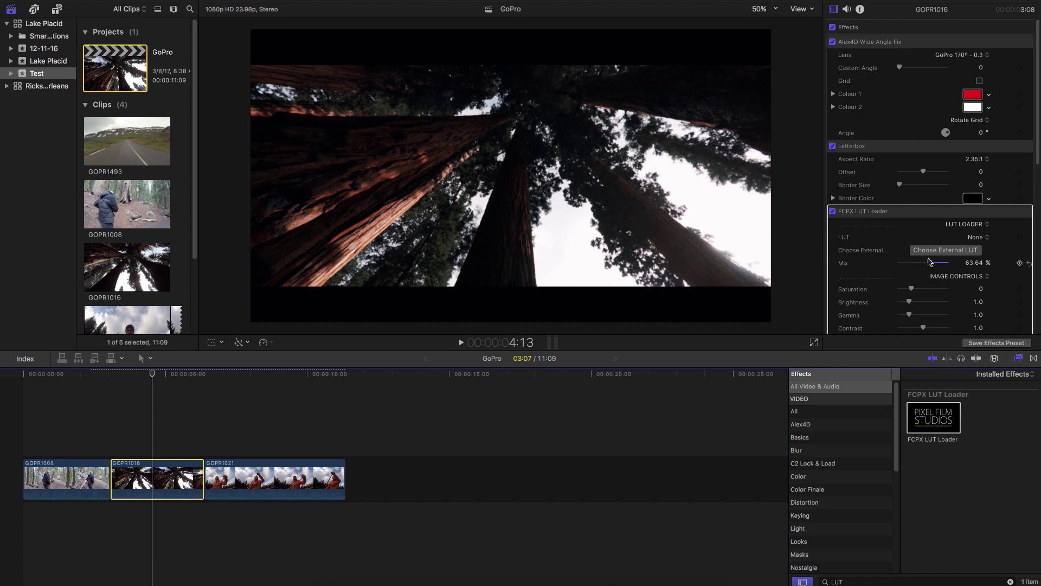
- Raise the midtones exposure of GOPR1016 to 8 % in the Color Board and return to the clip's effect settings
left_click(154, 479)
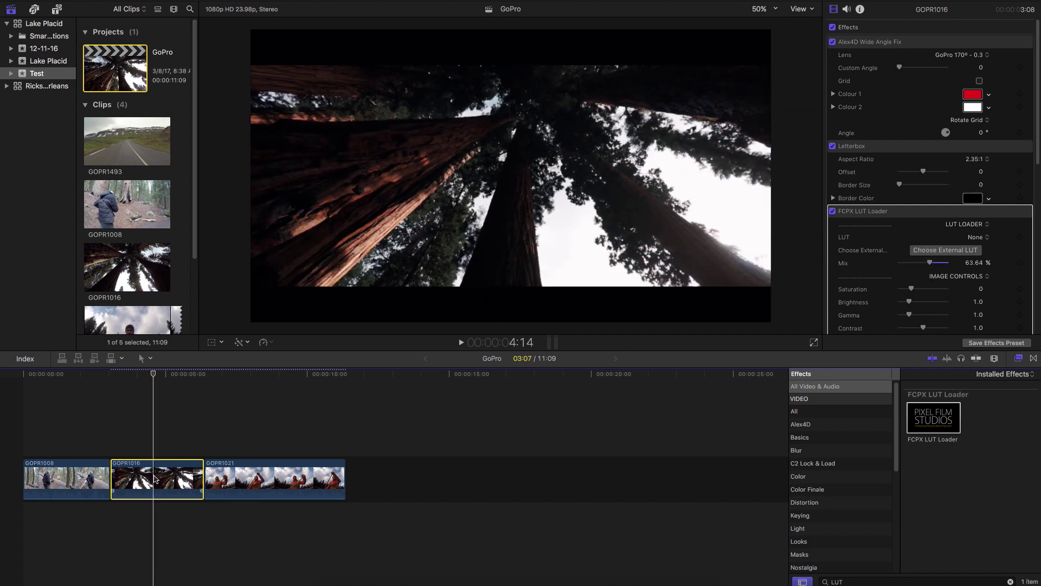
left_click(219, 0)
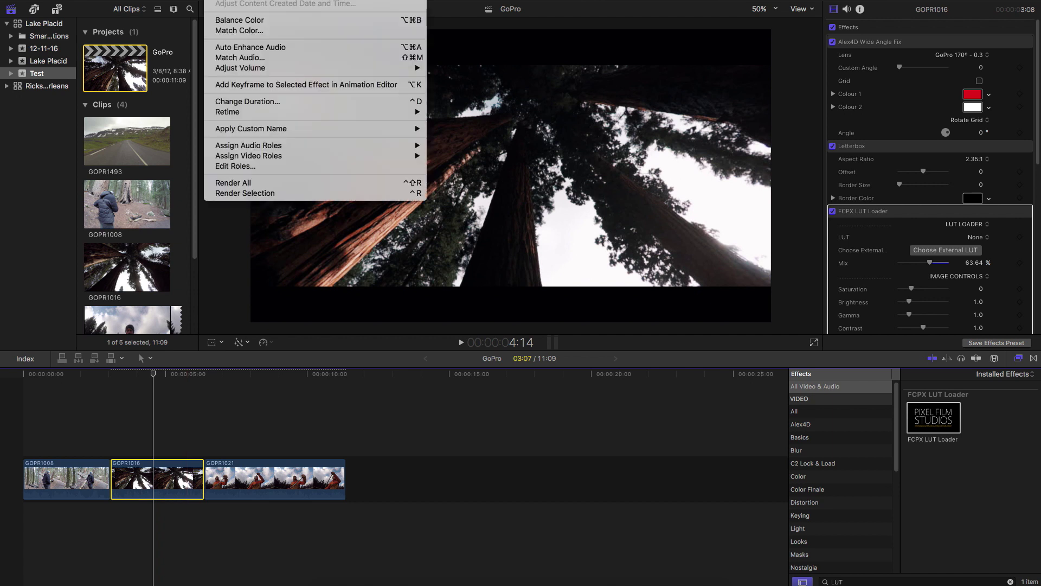
key("Escape")
left_click(157, 481)
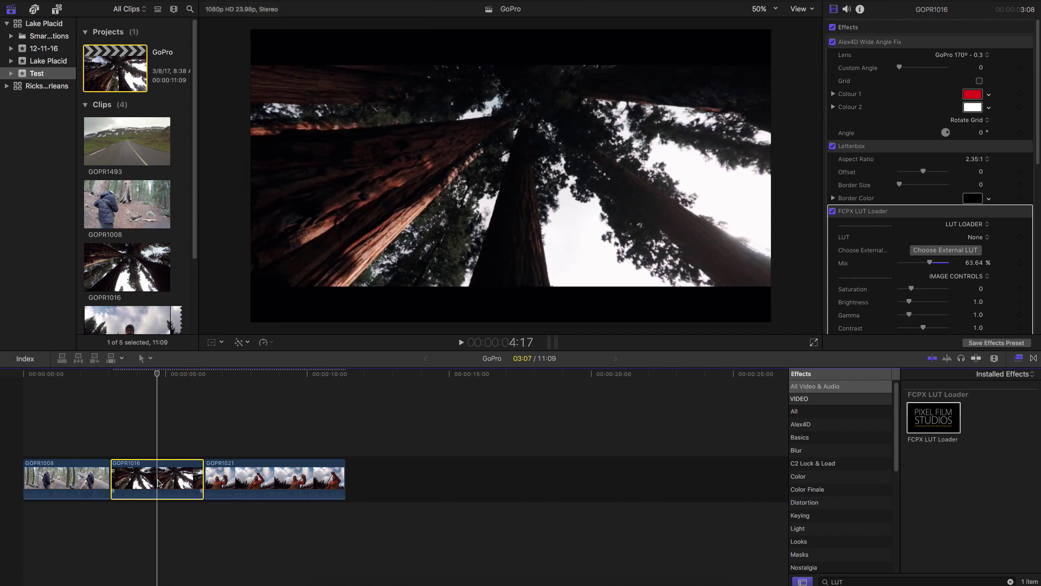
key("super+6")
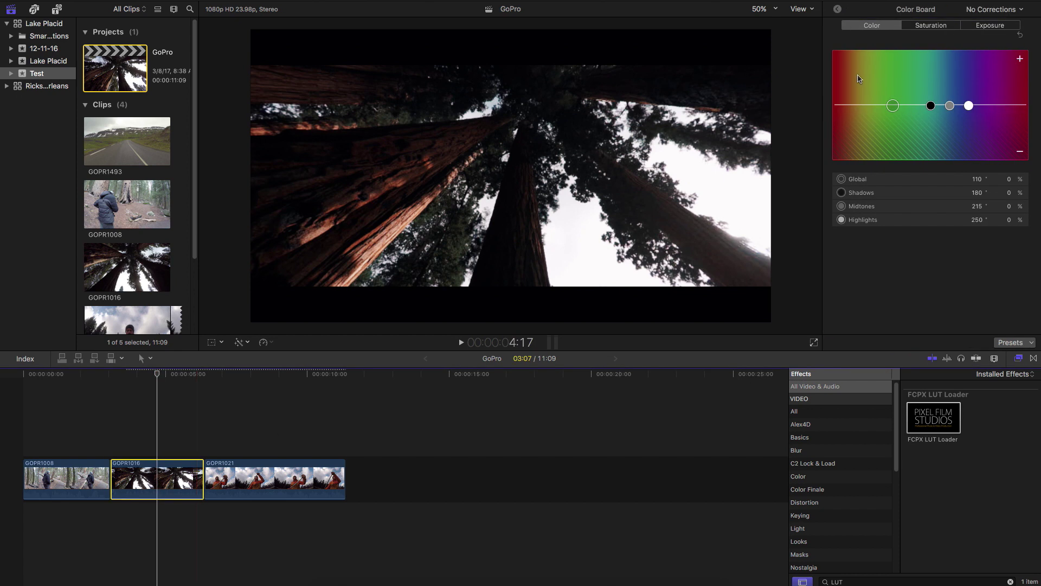
left_click(985, 26)
left_click_drag(945, 109, 944, 102)
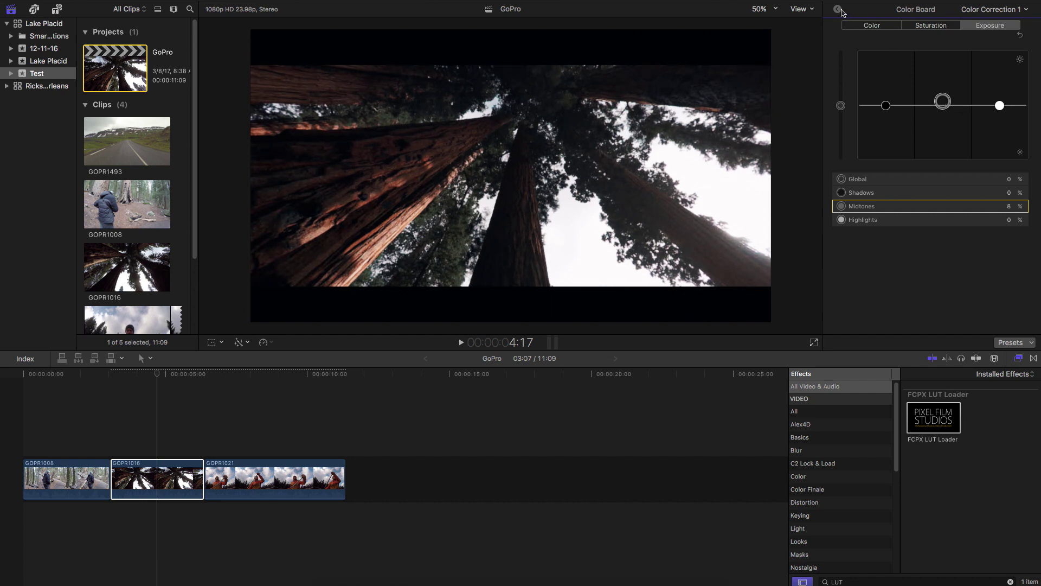
left_click(839, 11)
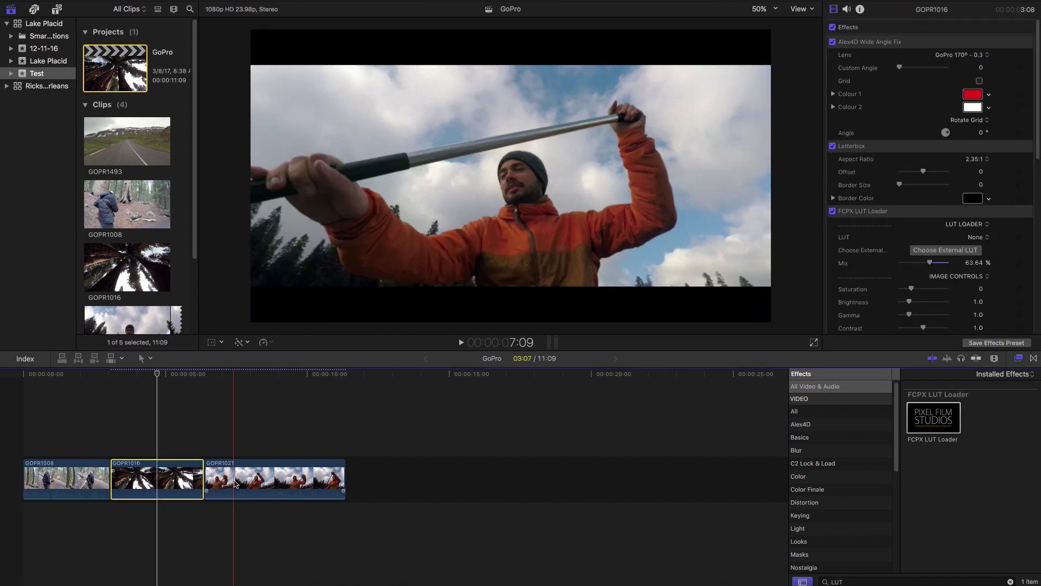
- Apply FCPX LUT Loader to the GOPR1021 clip and load the ASPEN LOG .cube file as its external LUT
left_click(235, 483)
double_click(910, 425)
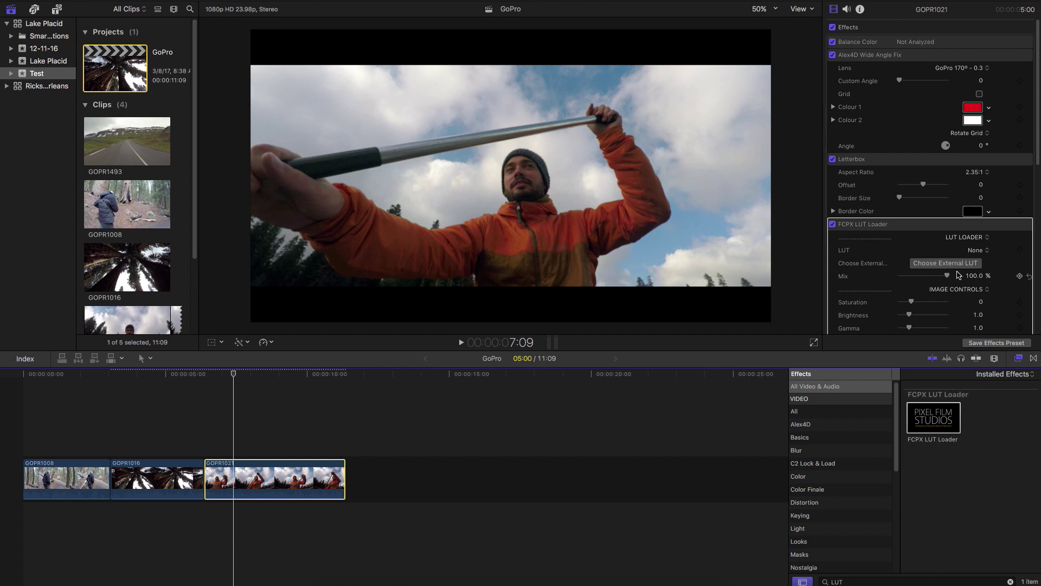
left_click(948, 263)
left_click(509, 99)
double_click(510, 99)
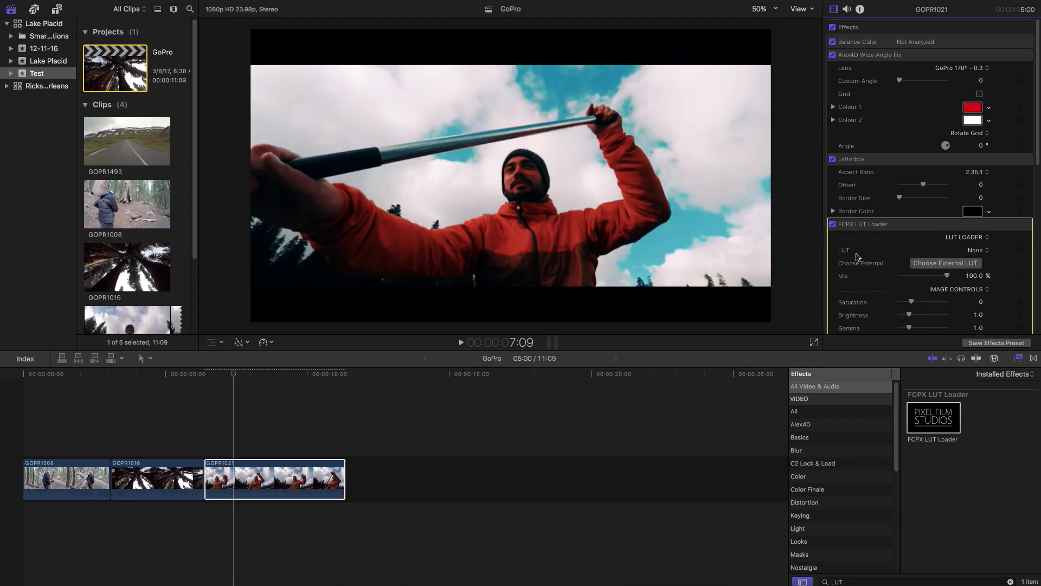
- Reduce the FCPX LUT Loader mix on GOPR1021 to 35.23 % and view a later frame of the clip
scroll(952, 242, "down", 3)
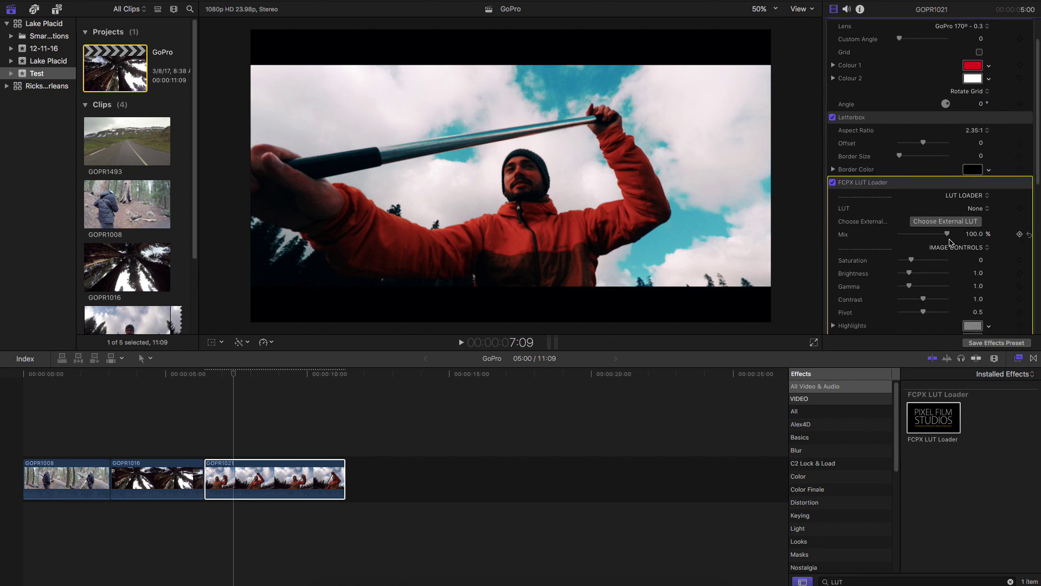
left_click_drag(946, 239, 917, 234)
left_click(260, 478)
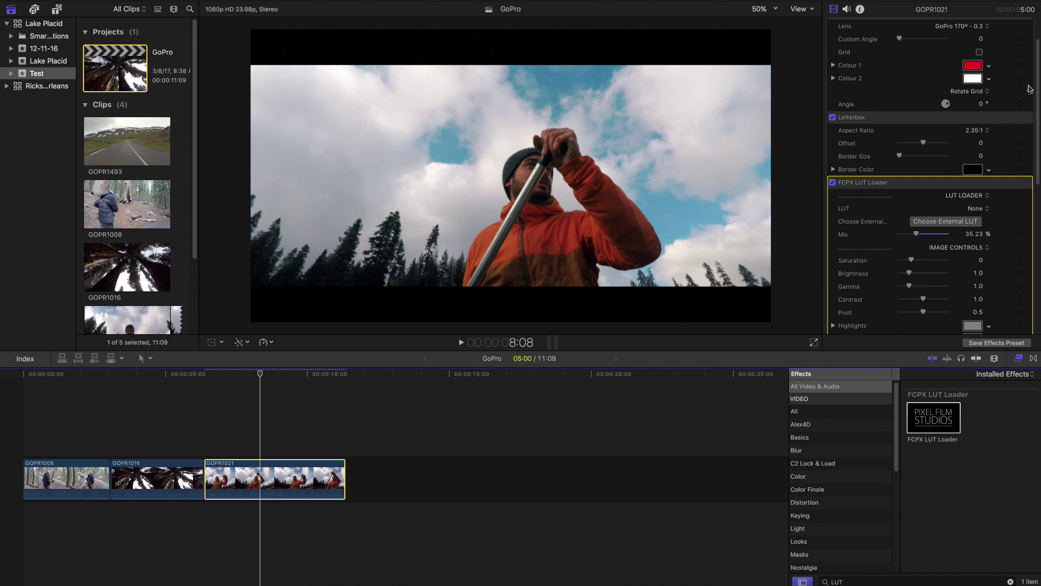
- Set the Letterbox offset of GOPR1021 to 0.7 and play back the timeline
scroll(890, 152, "up", 2)
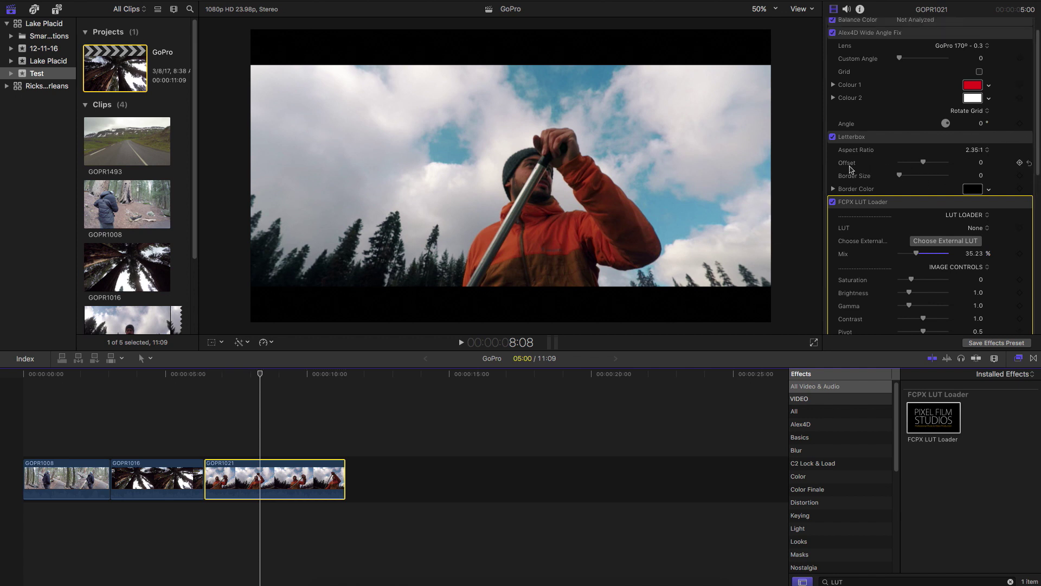
mouse_move(924, 164)
left_mouse_down()
mouse_move(950, 164)
mouse_move(932, 167)
mouse_move(941, 169)
left_mouse_up()
left_click(239, 458)
key("space")
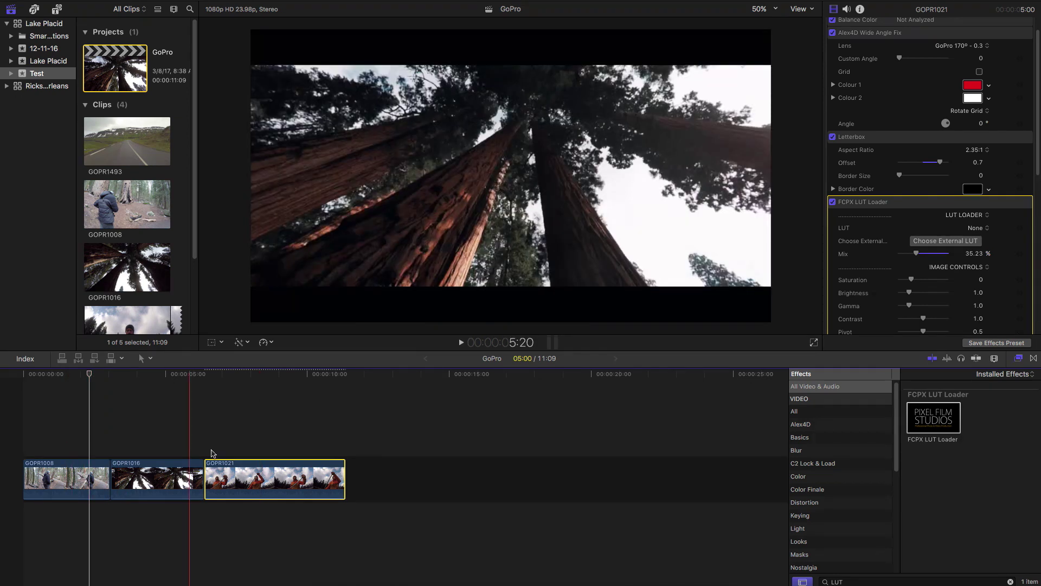
- Compare a frame of GOPR1021 with all its effects switched off and on, leaving the effects enabled
left_click(241, 479)
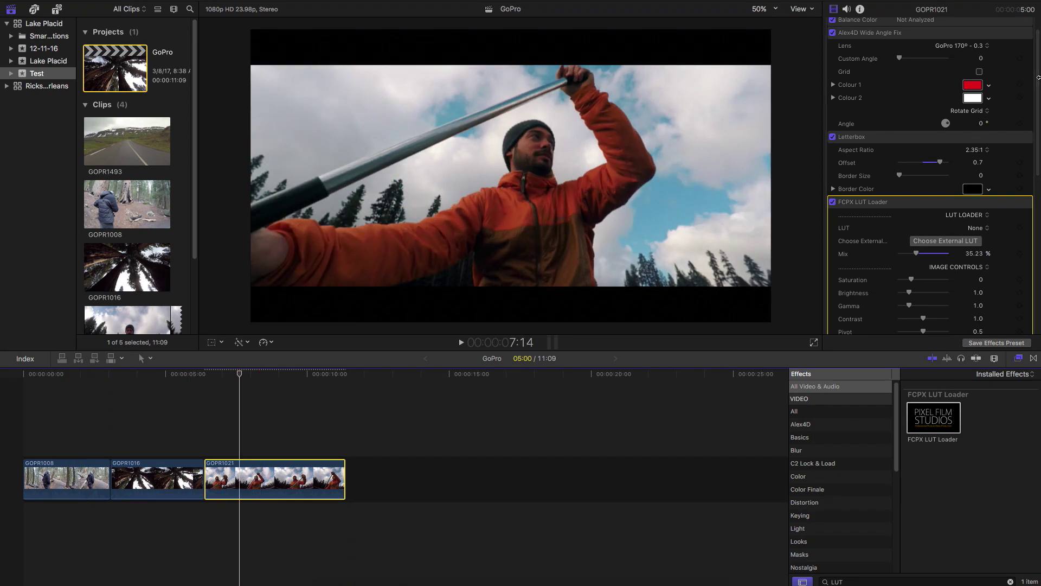
scroll(883, 32, "up", 2)
left_click(834, 27)
left_click(833, 28)
left_click(833, 28)
left_click(833, 28)
key("space")
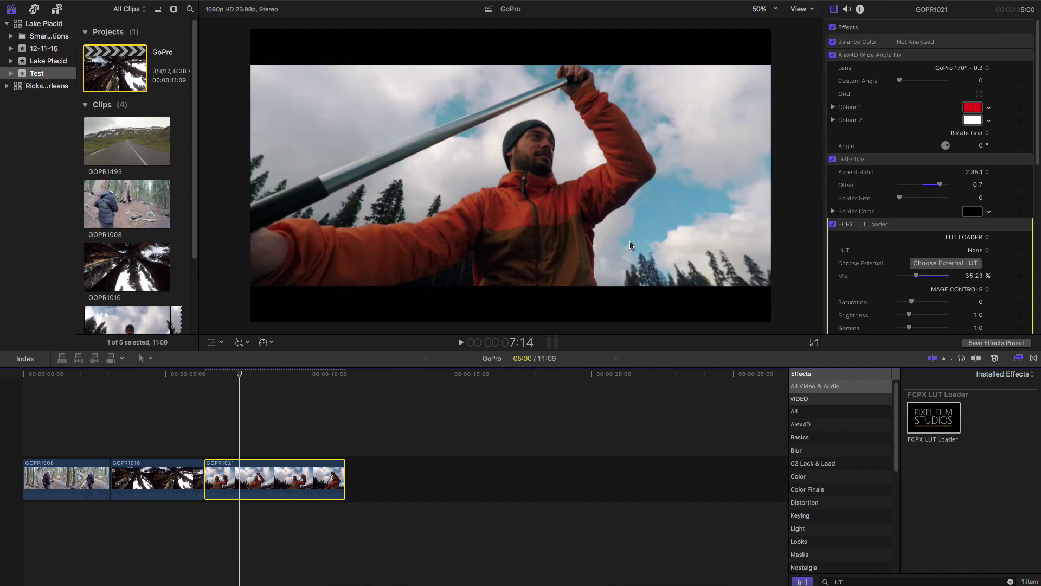